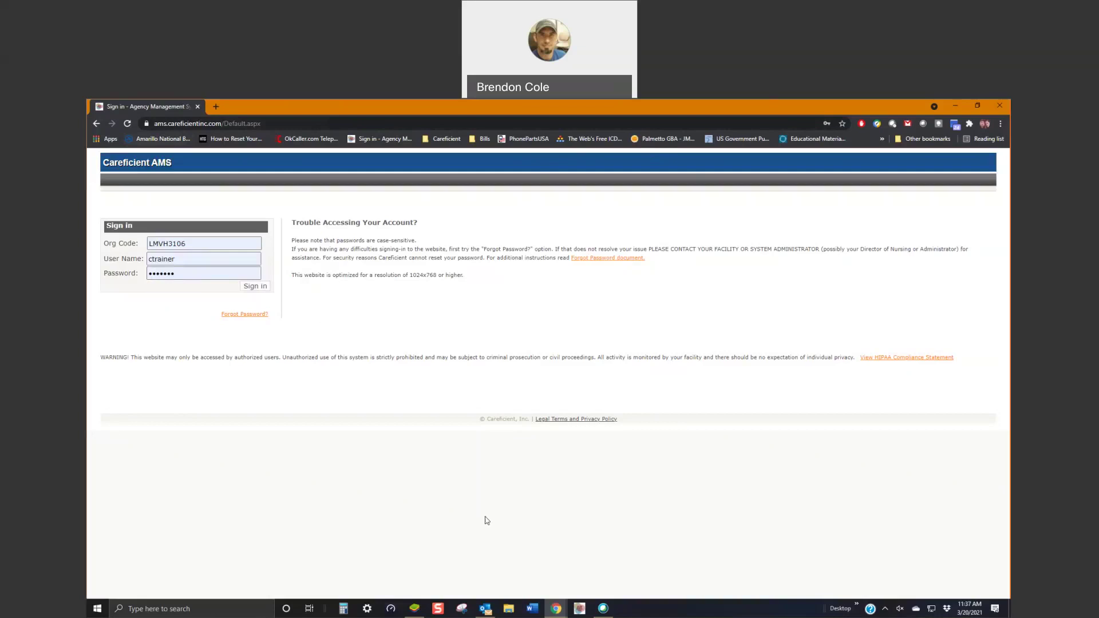
# Step: Search Google Play for 'careficient' and install Careficient Visit Service Notes
pyautogui.click(416, 612)
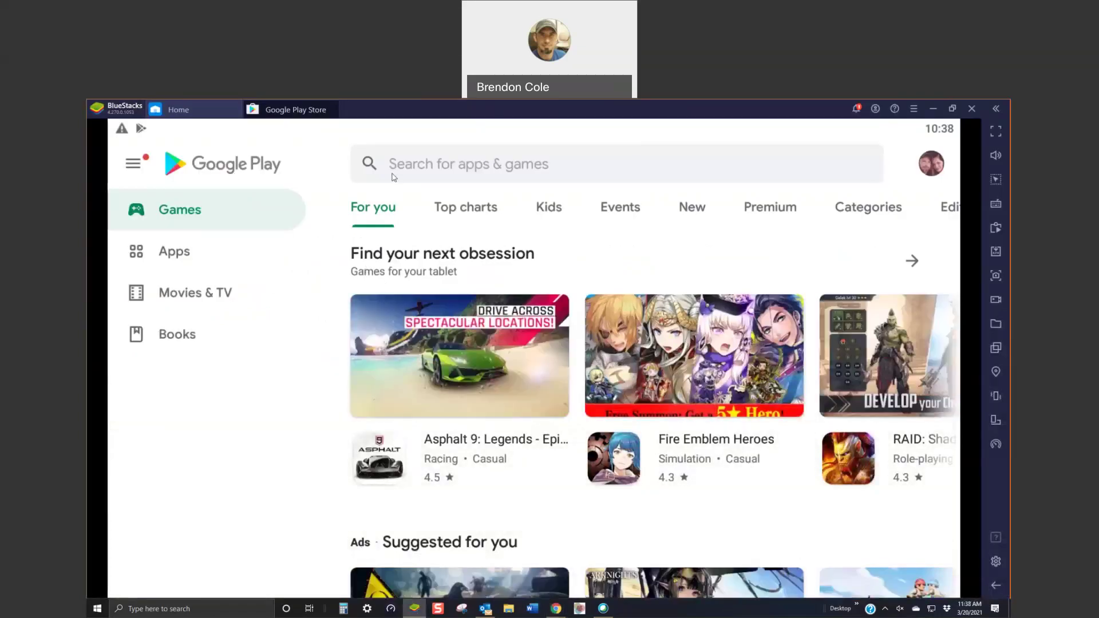
pyautogui.click(432, 164)
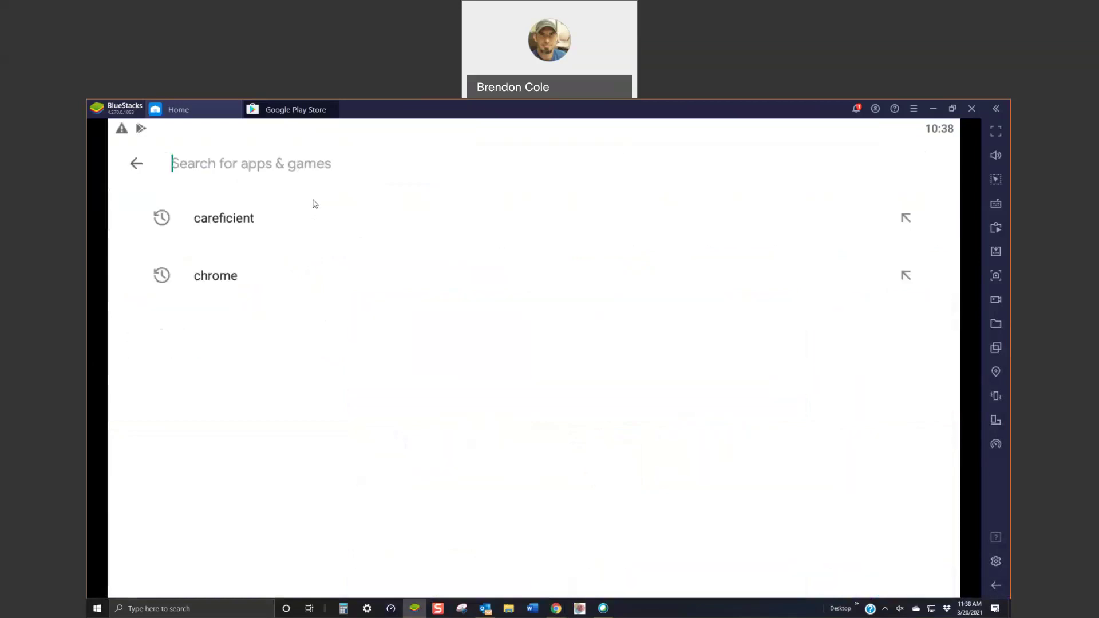
pyautogui.click(222, 220)
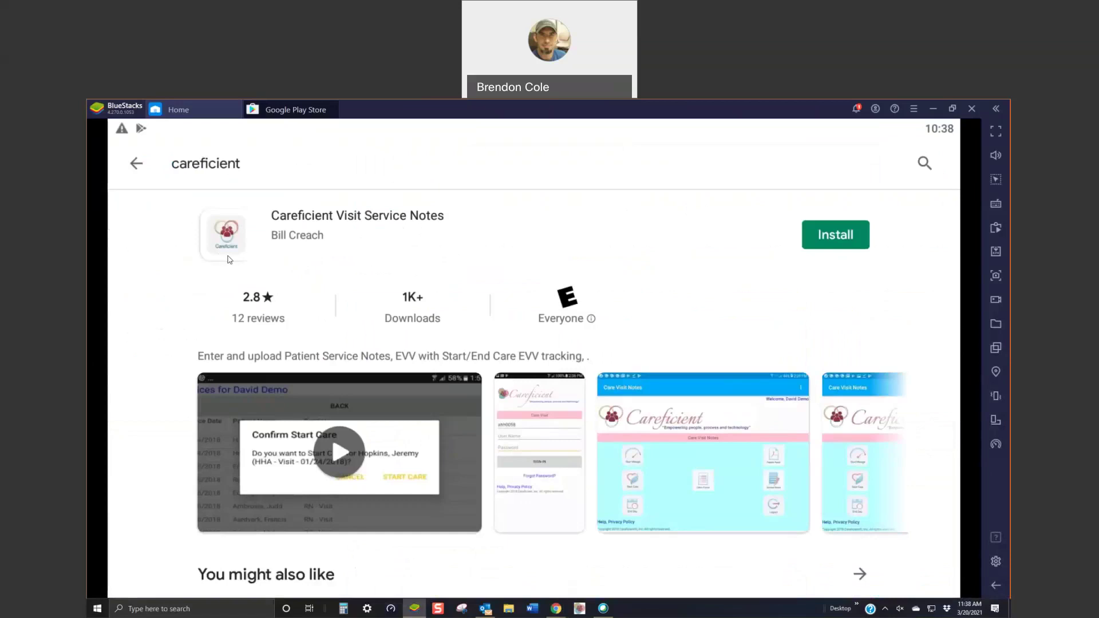
pyautogui.click(837, 236)
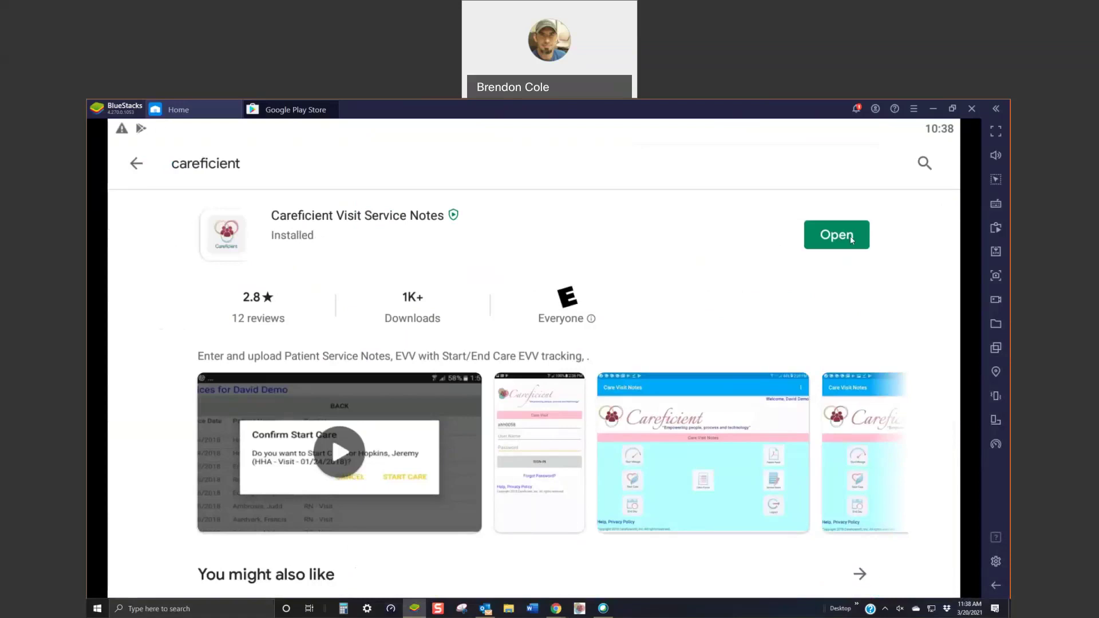
# Step: Launch Care Visit Notes and allow its location and audio-recording permissions
pyautogui.click(835, 240)
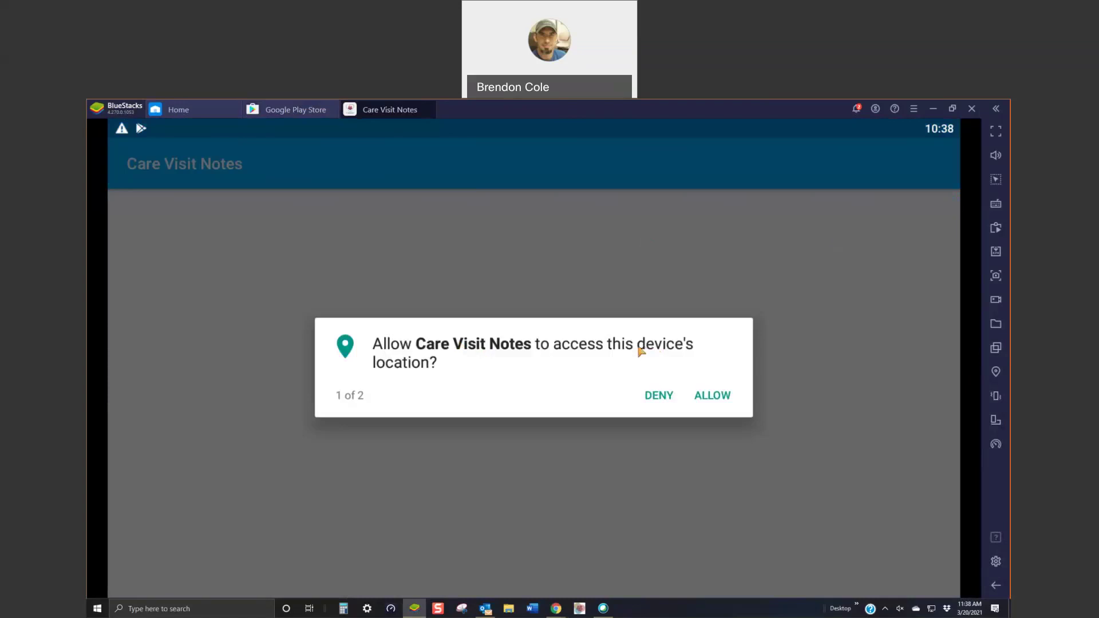
pyautogui.click(712, 396)
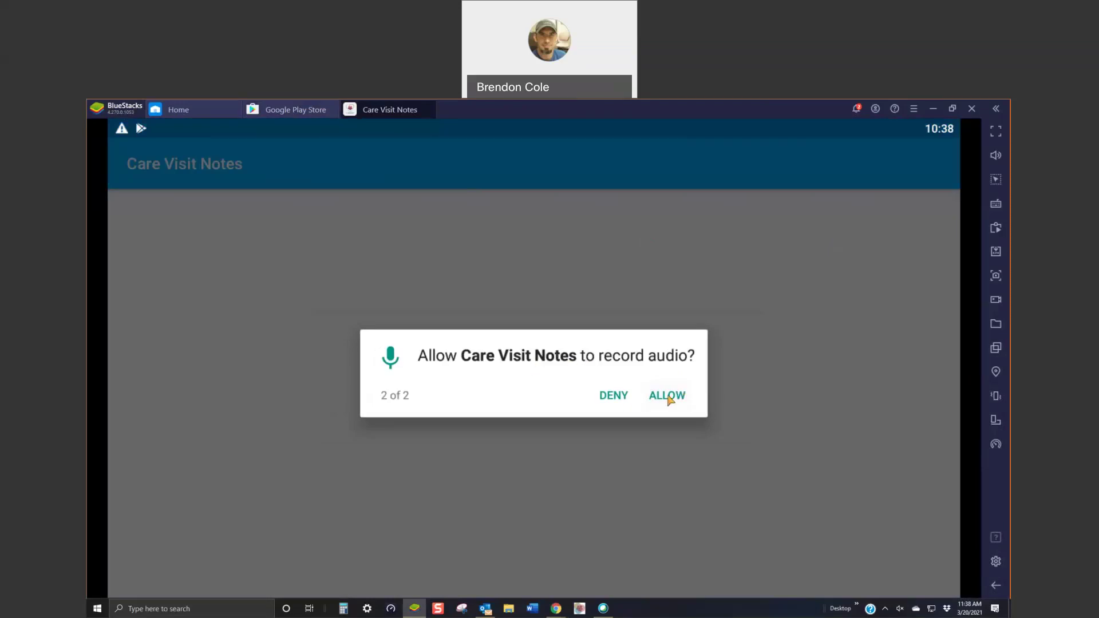
pyautogui.click(668, 397)
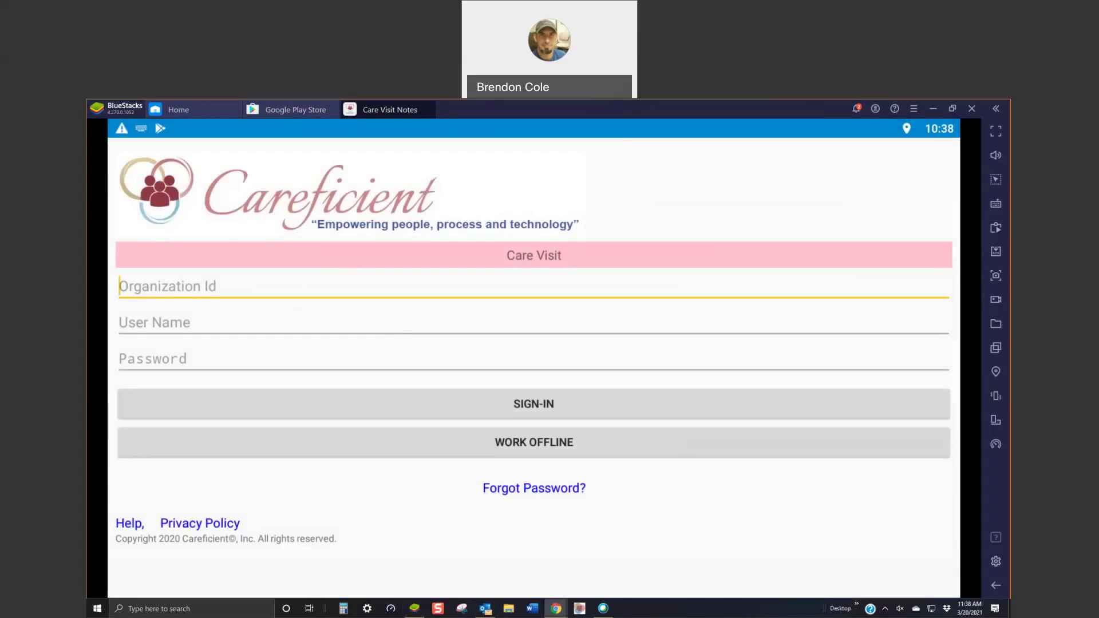
# Step: Enter the organization ID, user name and account password on the sign-in screen
pyautogui.click(177, 290)
pyautogui.write('Imv')
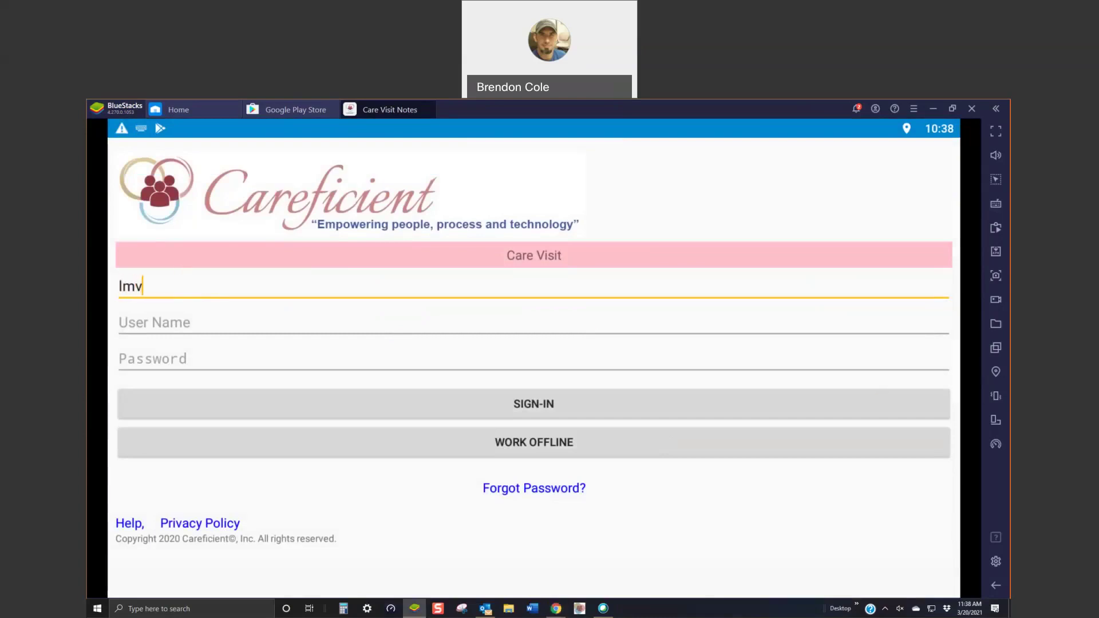
pyautogui.write('h3106')
pyautogui.click(156, 323)
pyautogui.write('c')
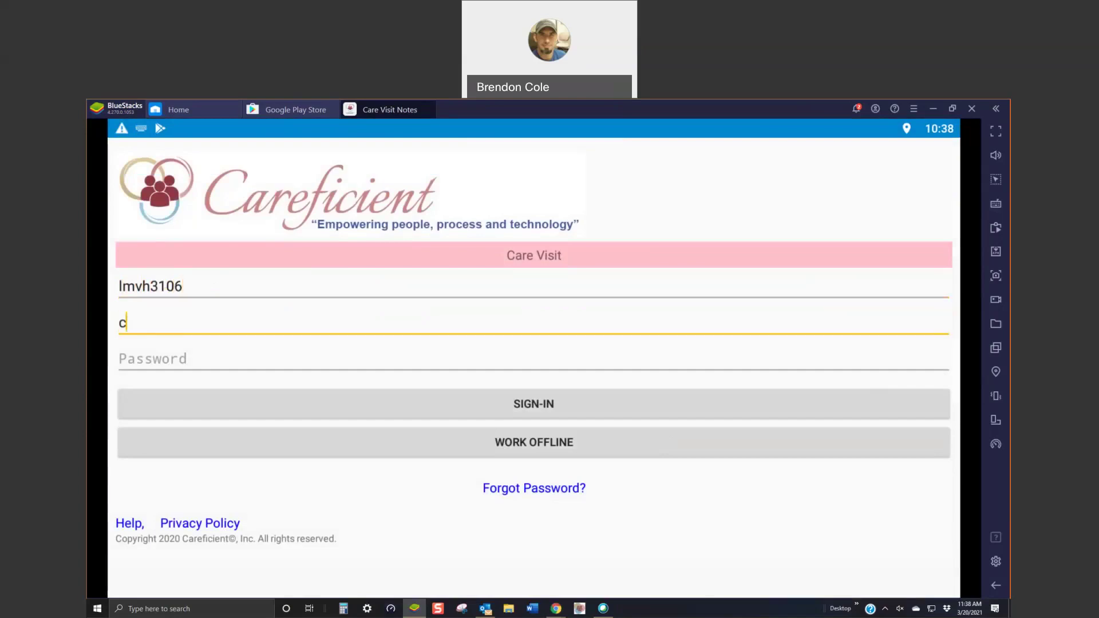
pyautogui.write('trainer')
pyautogui.click(149, 358)
pyautogui.write('care12')
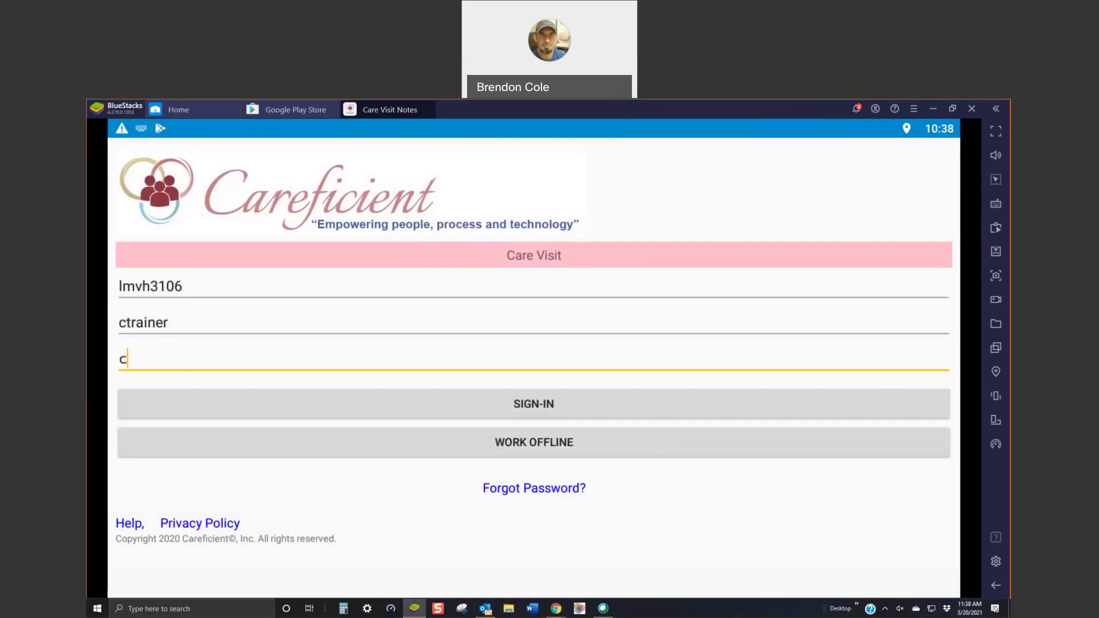
pyautogui.write('3')
# Step: Submit the sign-in and wait for the Care Visit Notes home menu to load
pyautogui.click(538, 408)
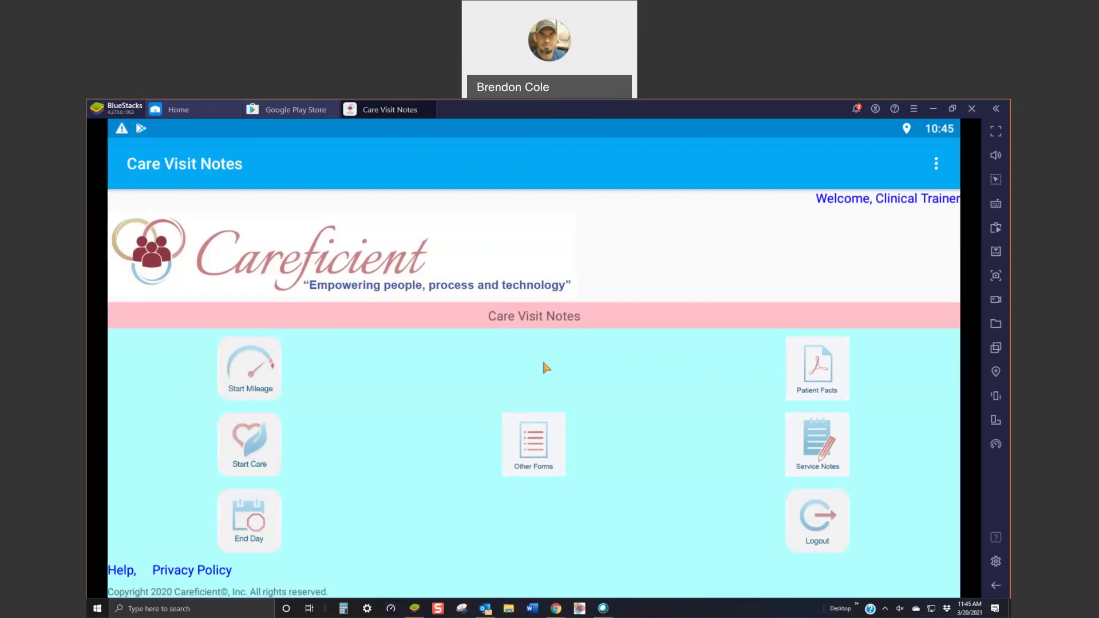
# Step: Start driving mileage for the 03/19/2021 HO-HHA-REVISIT visit from the services list
pyautogui.click(259, 364)
pyautogui.scroll(-10, 344, 401)
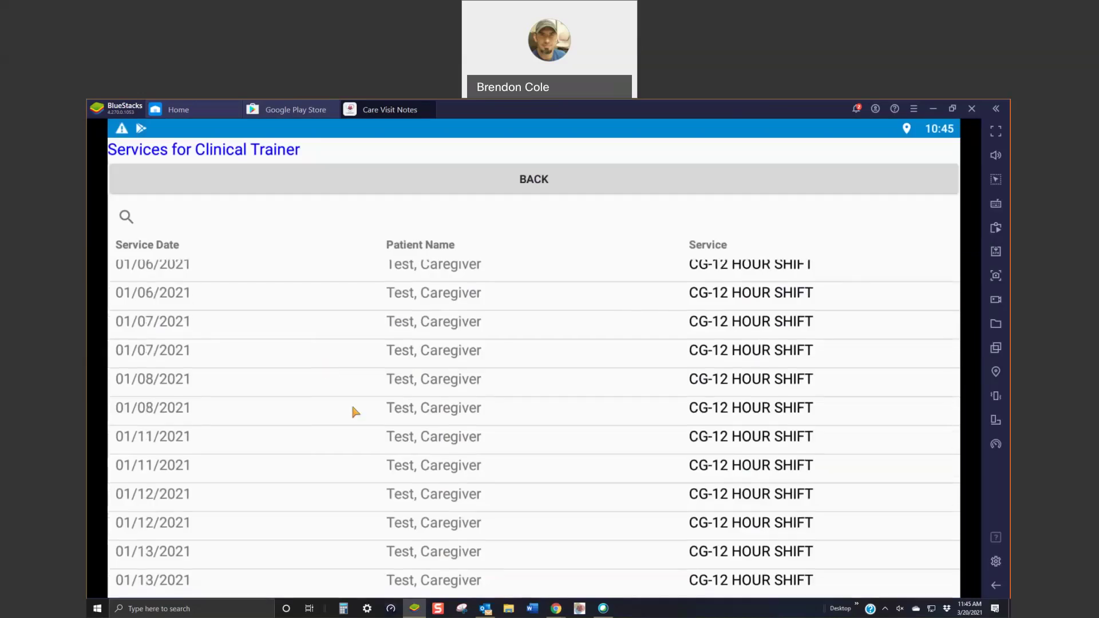
pyautogui.scroll(-20, 355, 420)
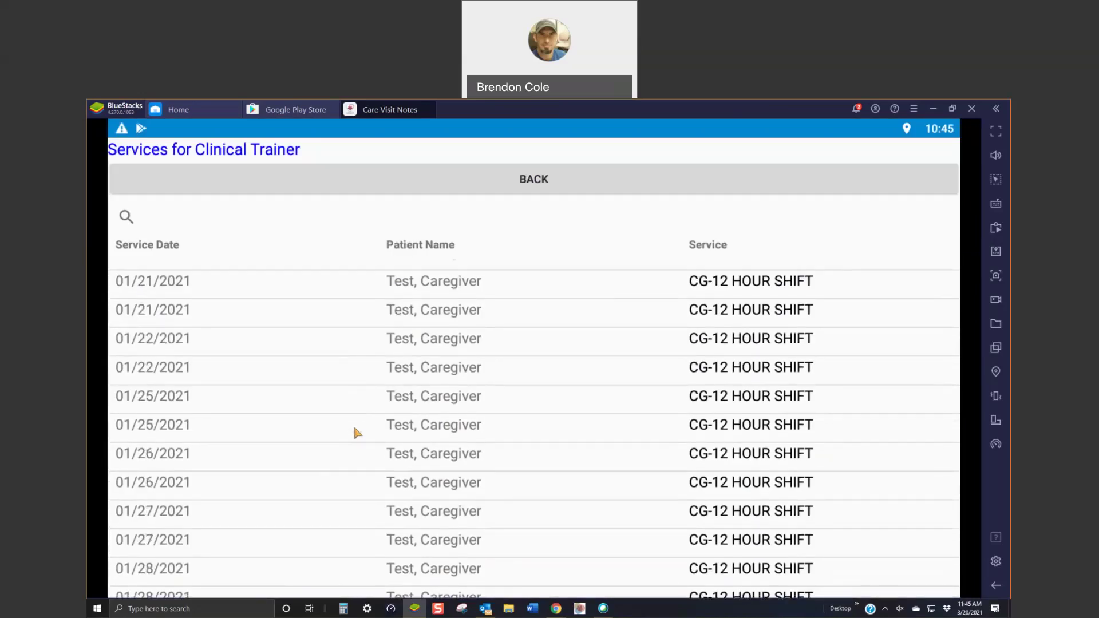
pyautogui.scroll(-20, 355, 429)
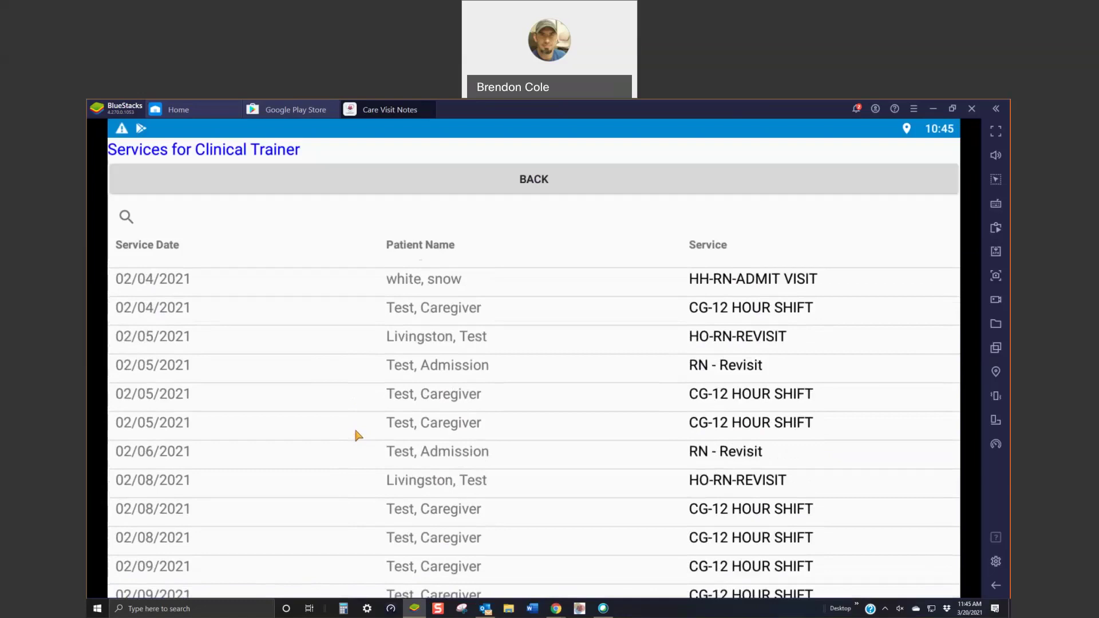
pyautogui.scroll(-20, 356, 435)
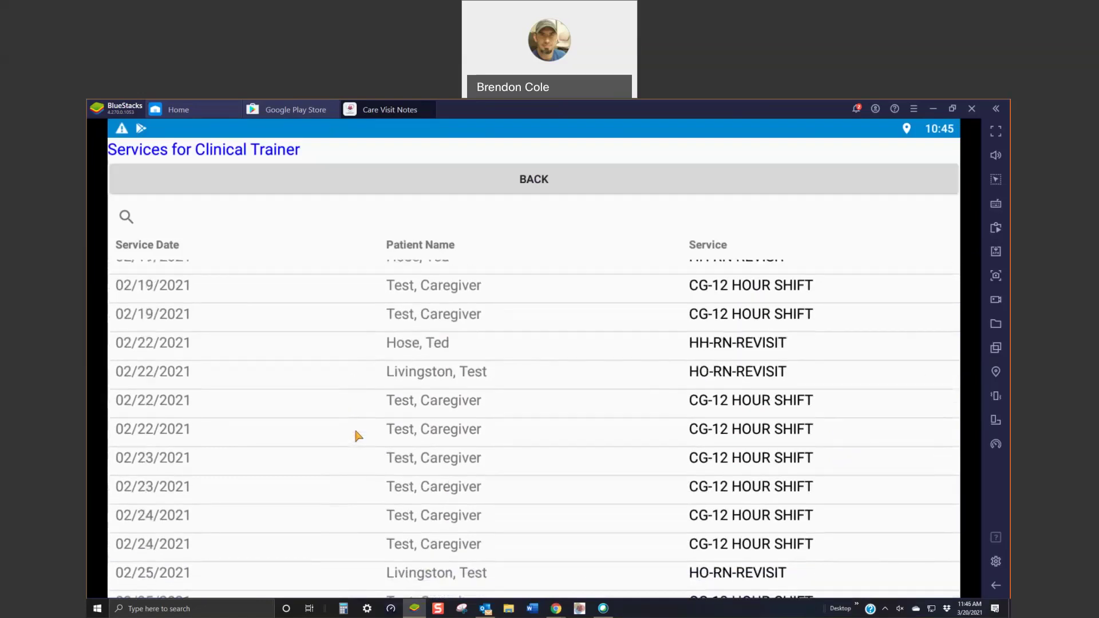
pyautogui.scroll(-10, 355, 432)
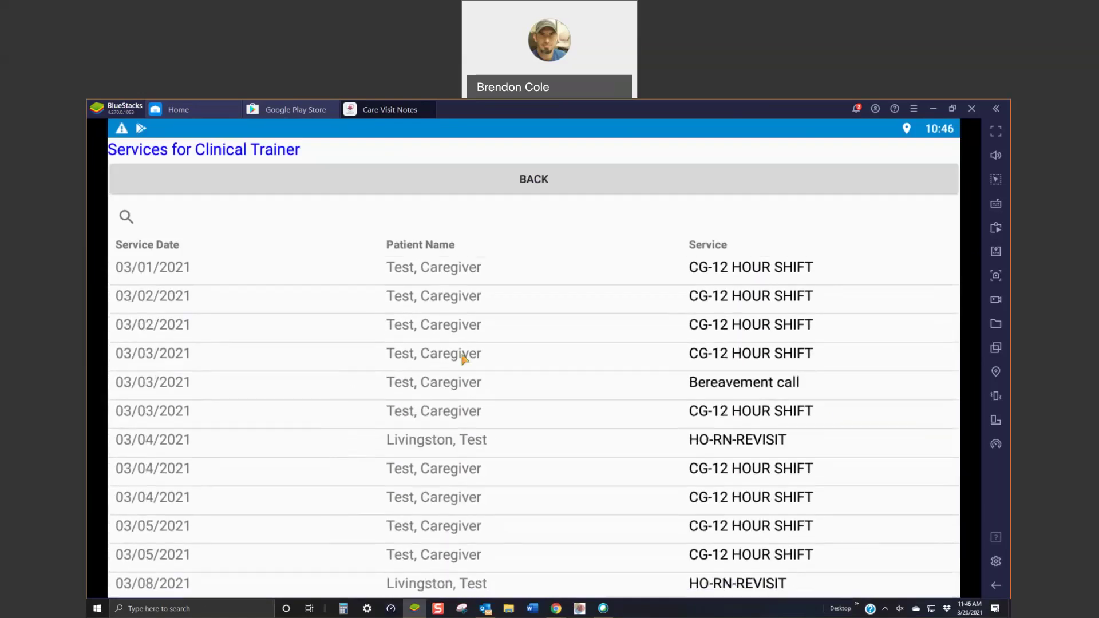
pyautogui.scroll(-10, 453, 314)
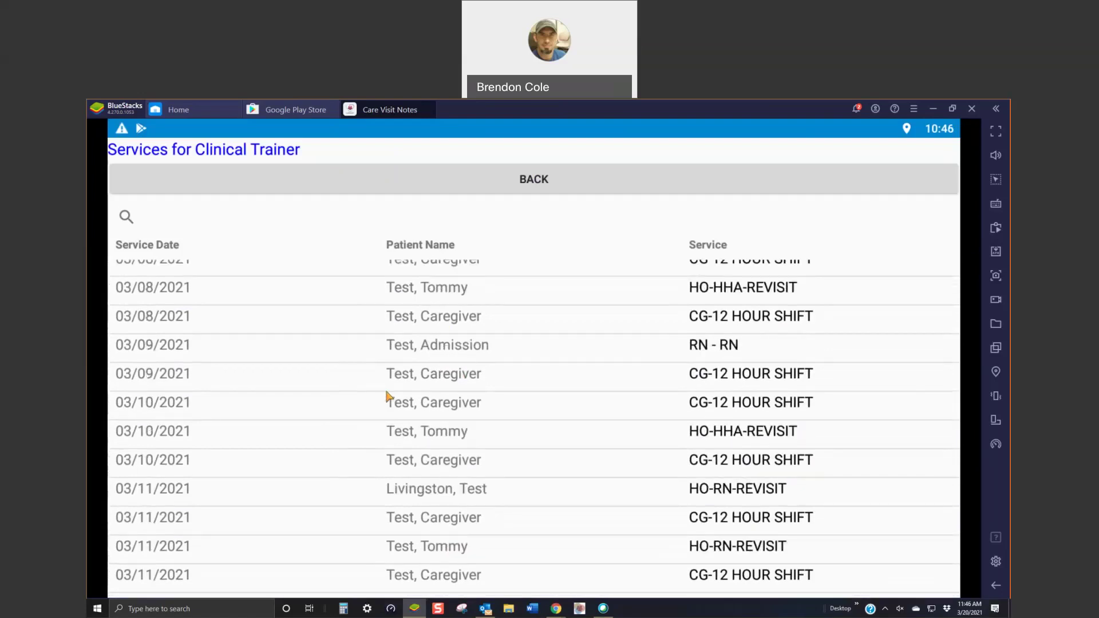
pyautogui.scroll(-5, 364, 387)
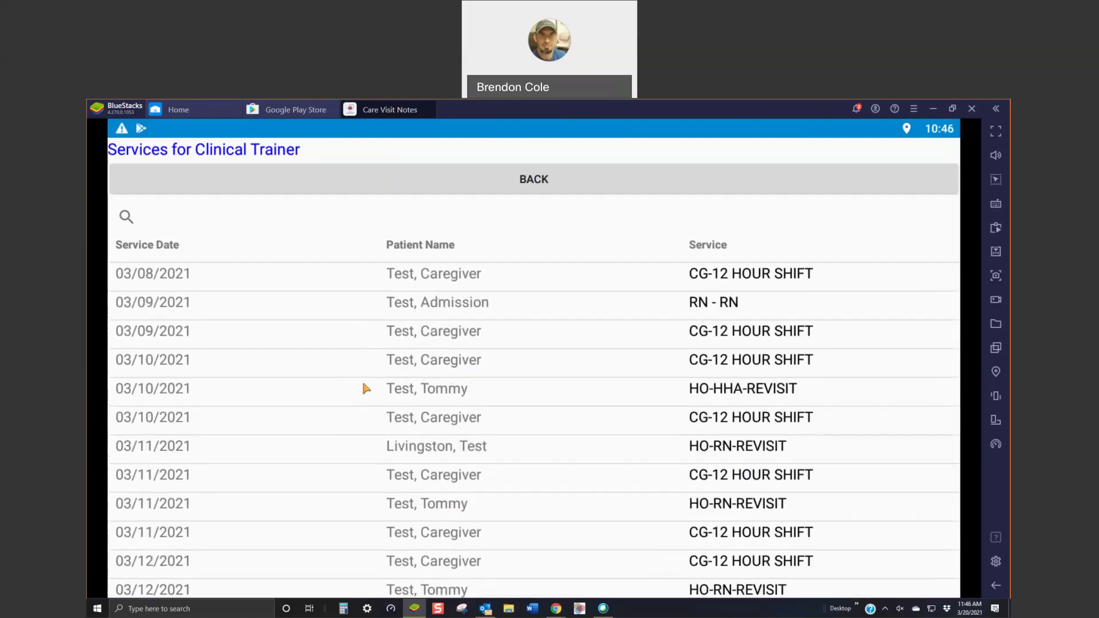
pyautogui.scroll(-10, 364, 387)
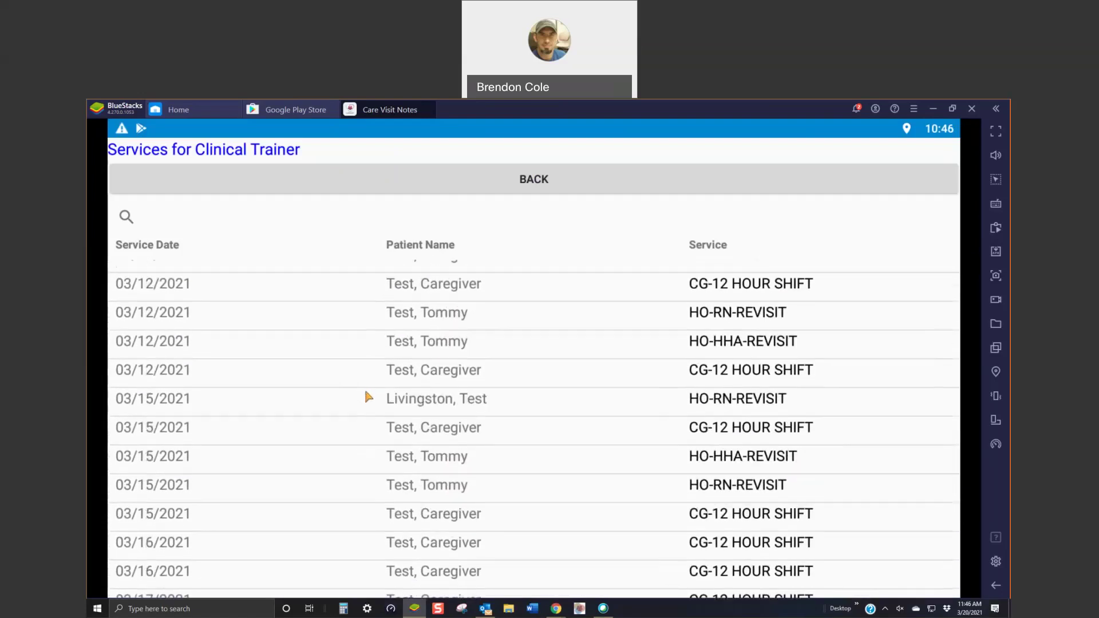
pyautogui.scroll(-5, 367, 399)
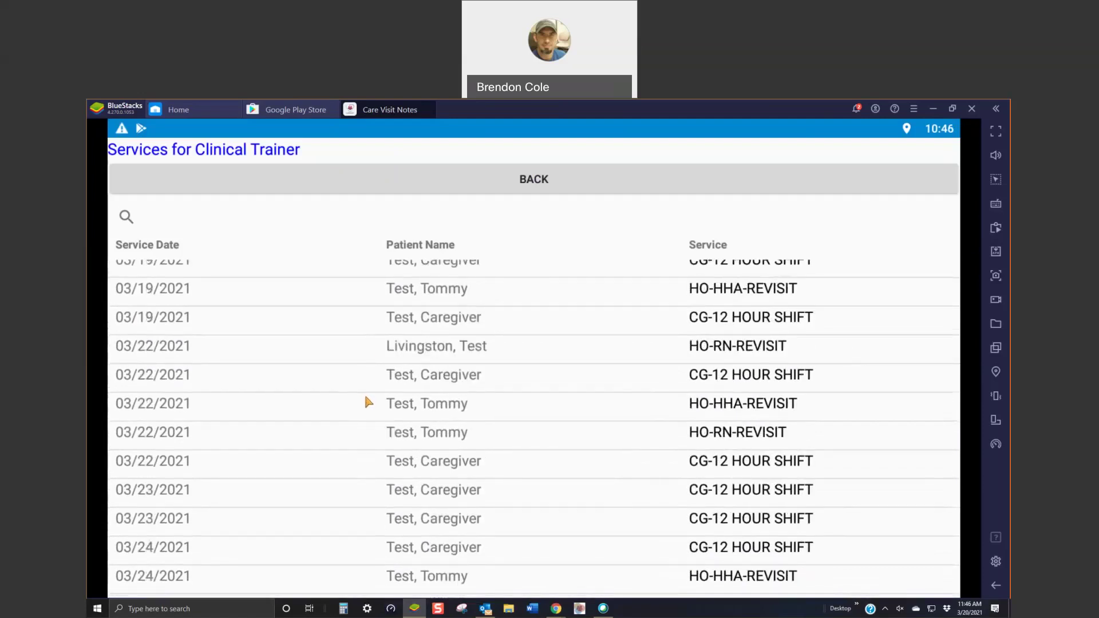
pyautogui.scroll(3, 366, 396)
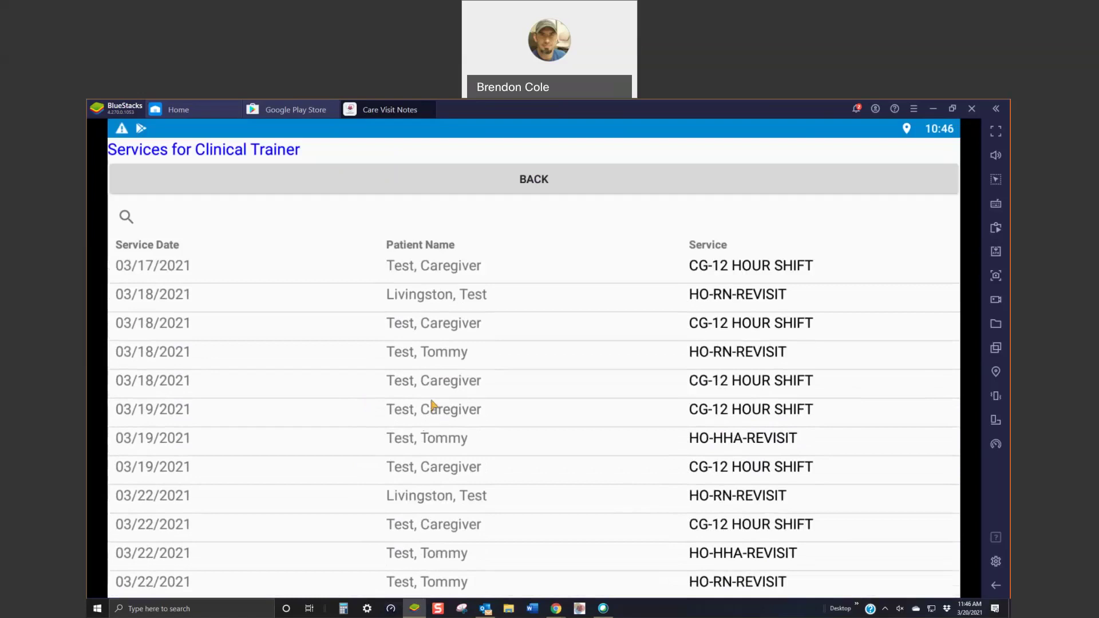
pyautogui.click(717, 440)
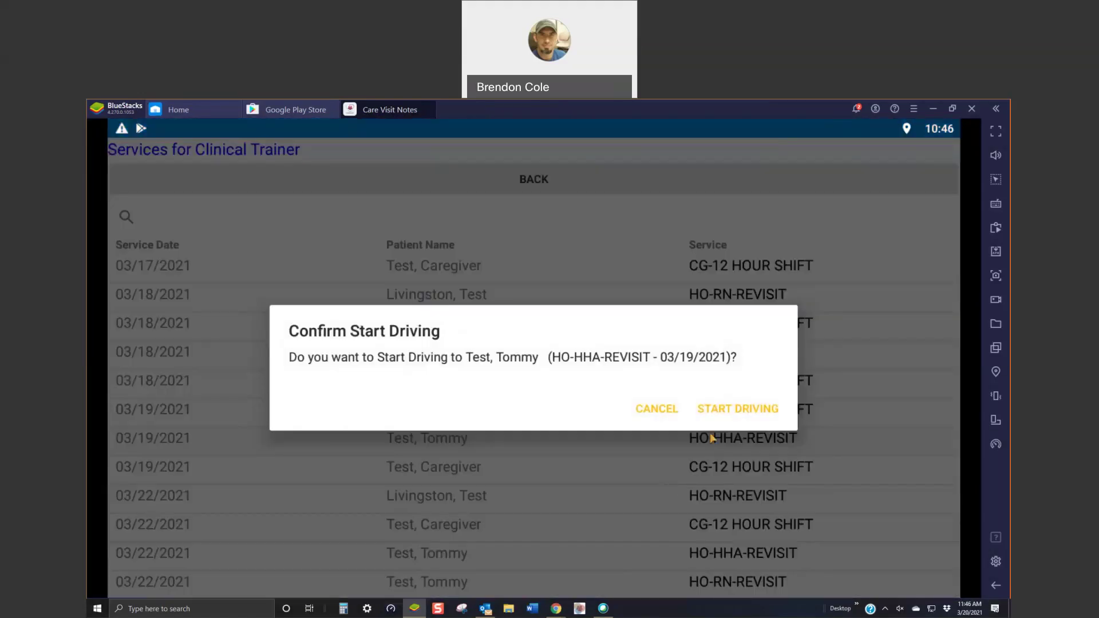
pyautogui.click(727, 410)
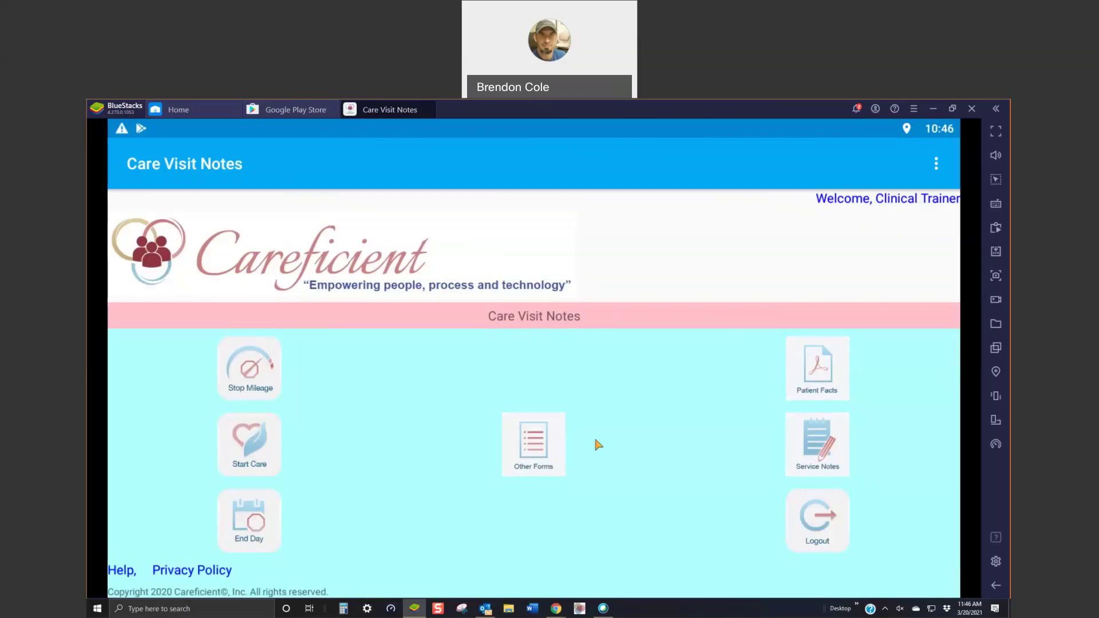
# Step: Switch from Google Play back to the Care Visit Notes app
pyautogui.click(256, 385)
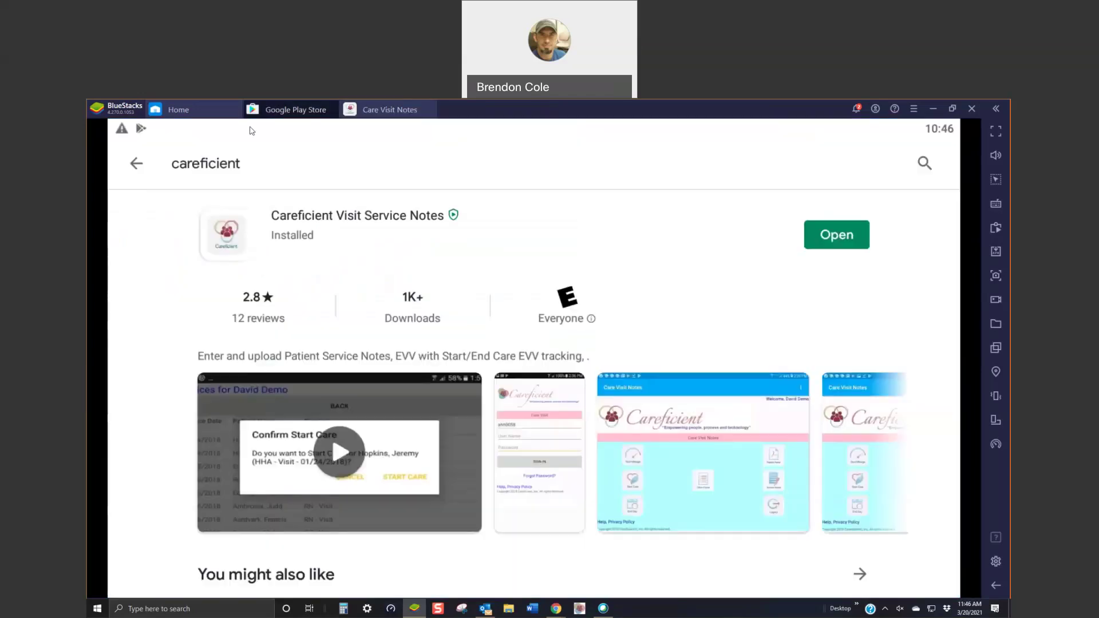
pyautogui.click(137, 165)
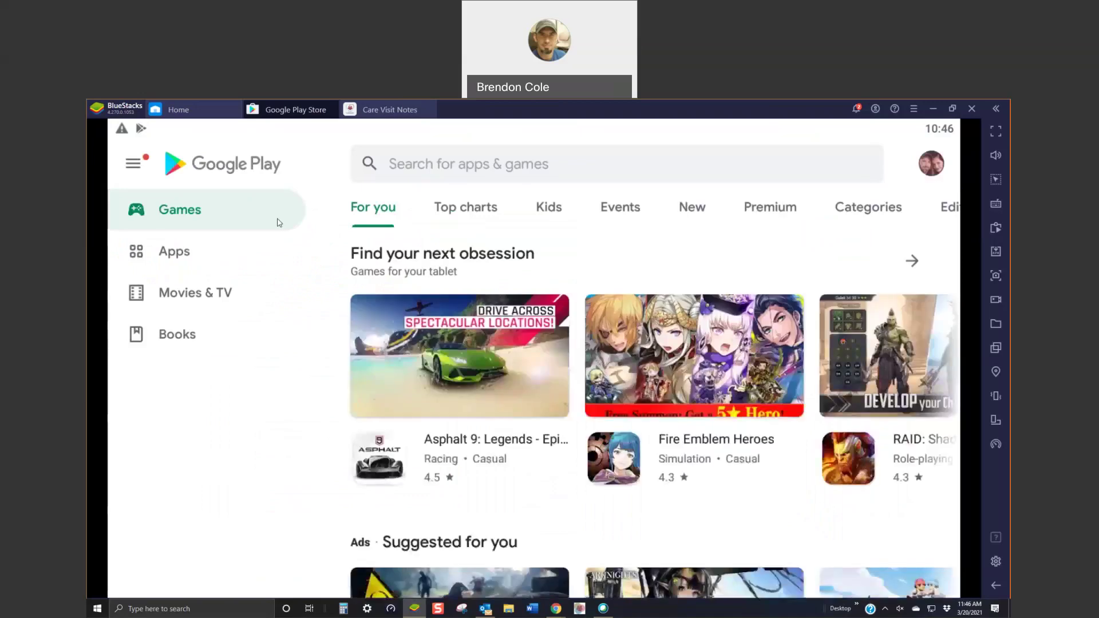
pyautogui.click(388, 112)
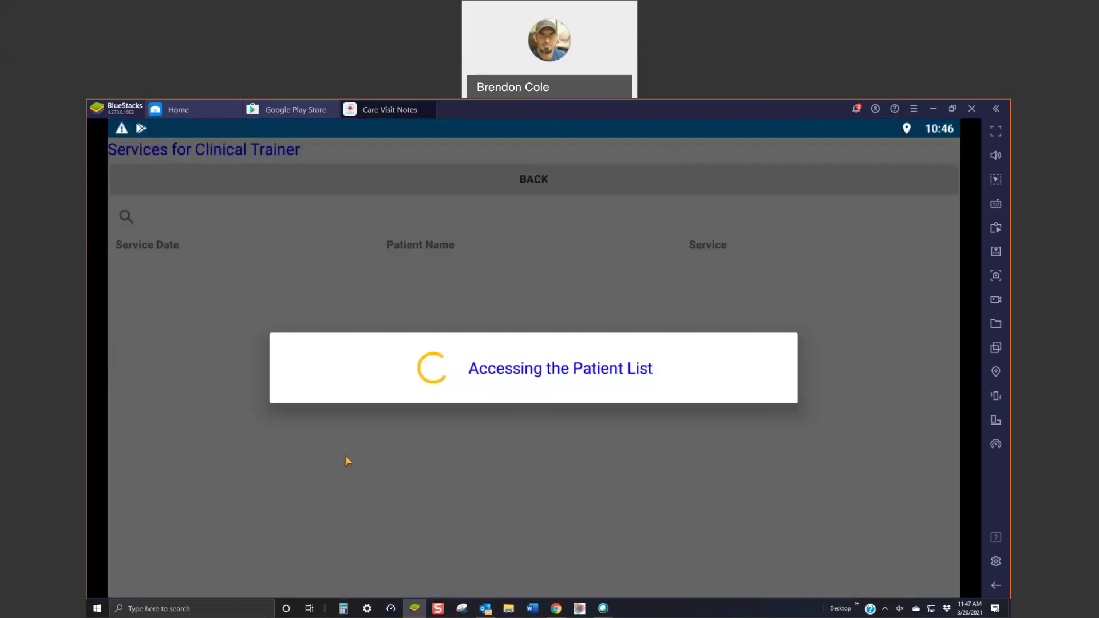
# Step: Start care for the 03/19/2021 HO-HHA-REVISIT visit in the services list
pyautogui.scroll(-2, 349, 467)
pyautogui.scroll(-15, 353, 481)
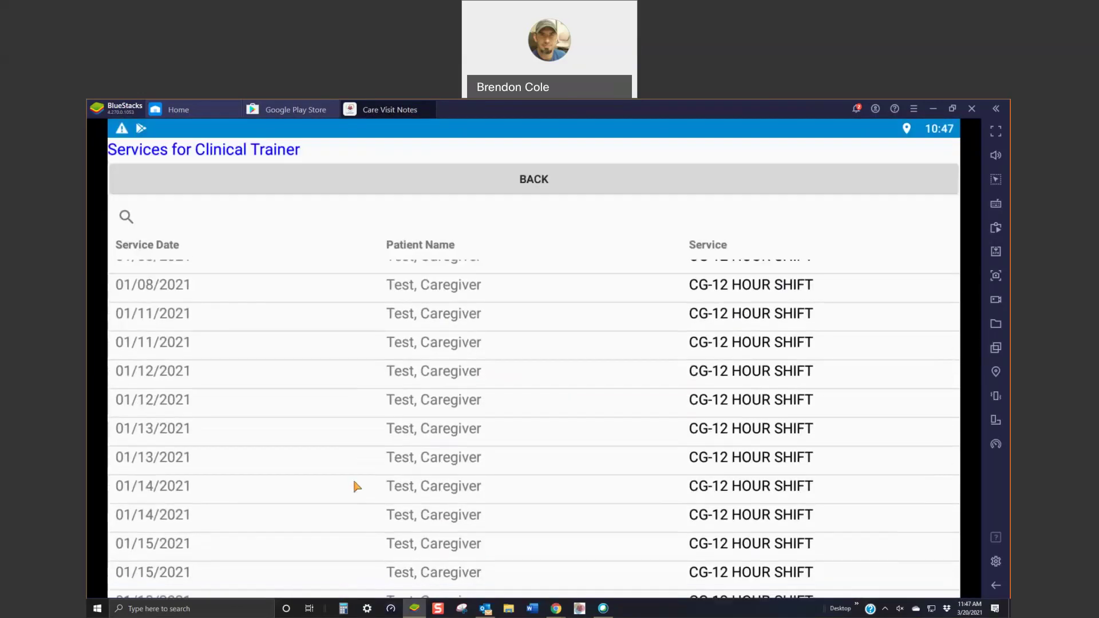
pyautogui.scroll(-15, 356, 488)
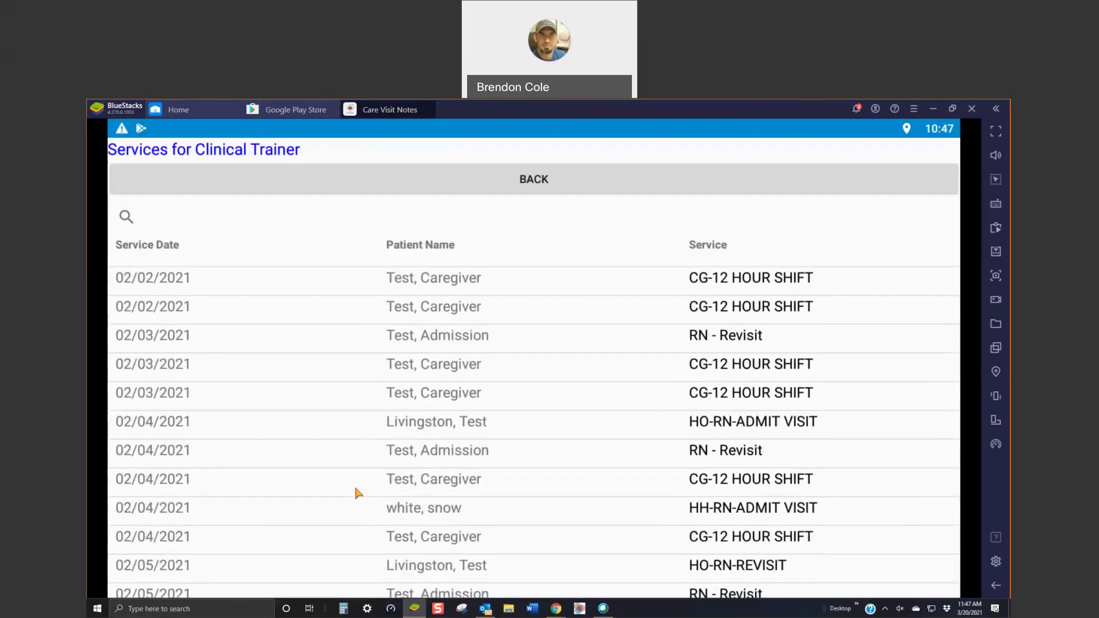
pyautogui.scroll(-15, 355, 498)
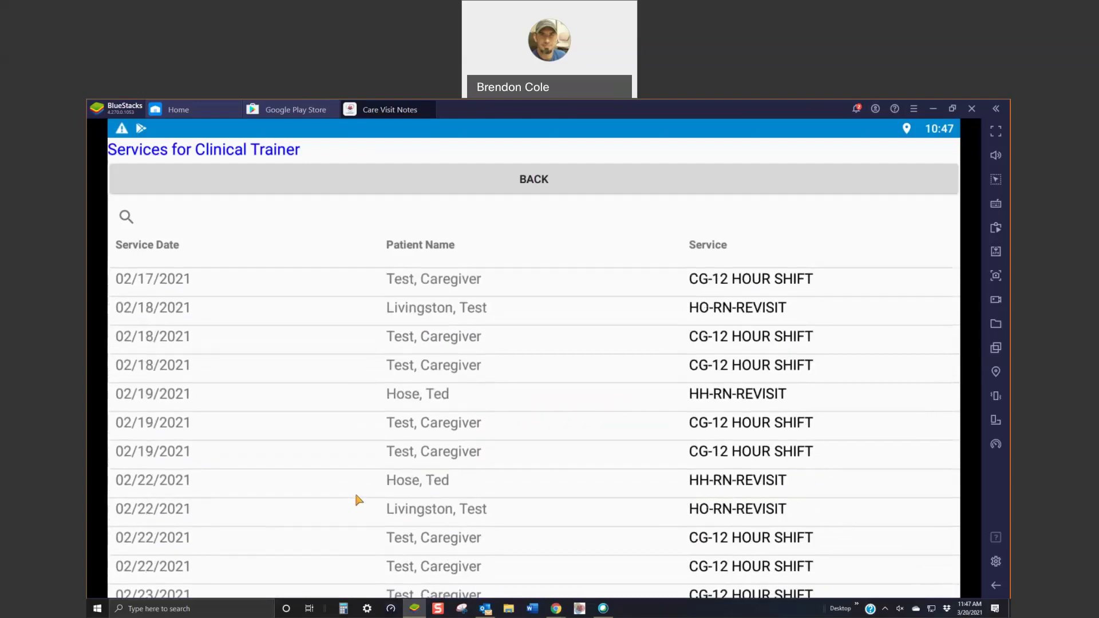
pyautogui.scroll(-15, 358, 503)
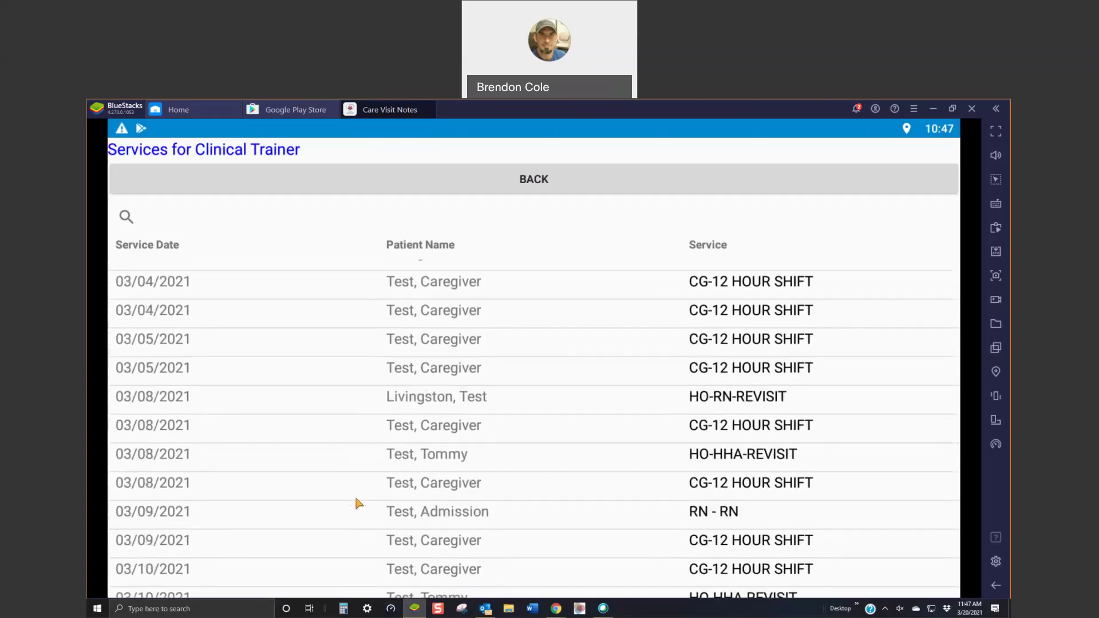
pyautogui.scroll(-15, 359, 503)
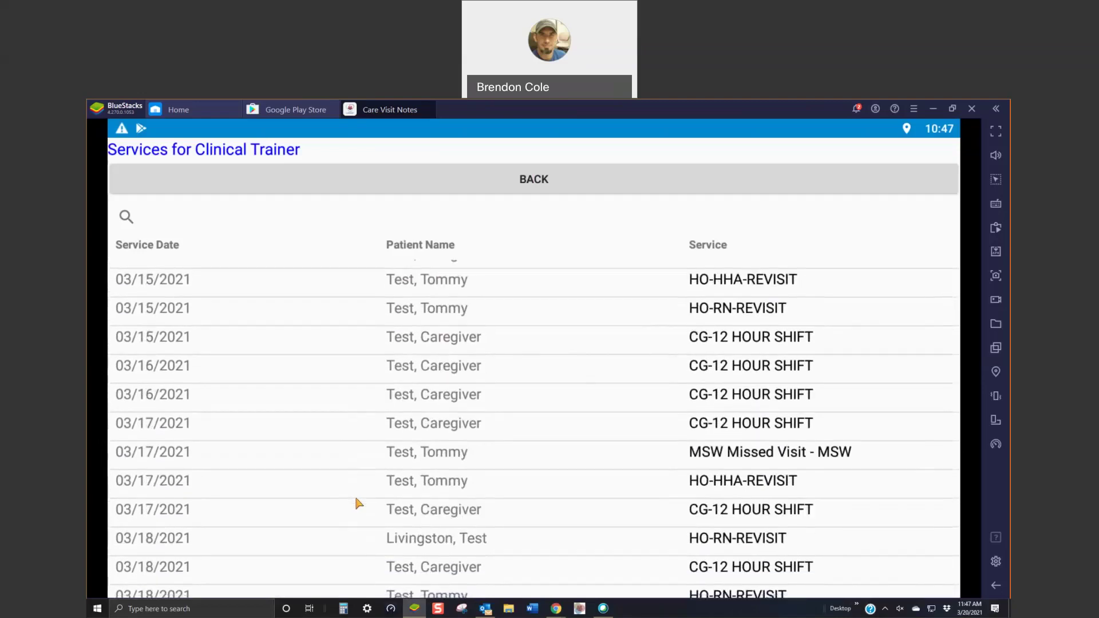
pyautogui.scroll(-8, 358, 504)
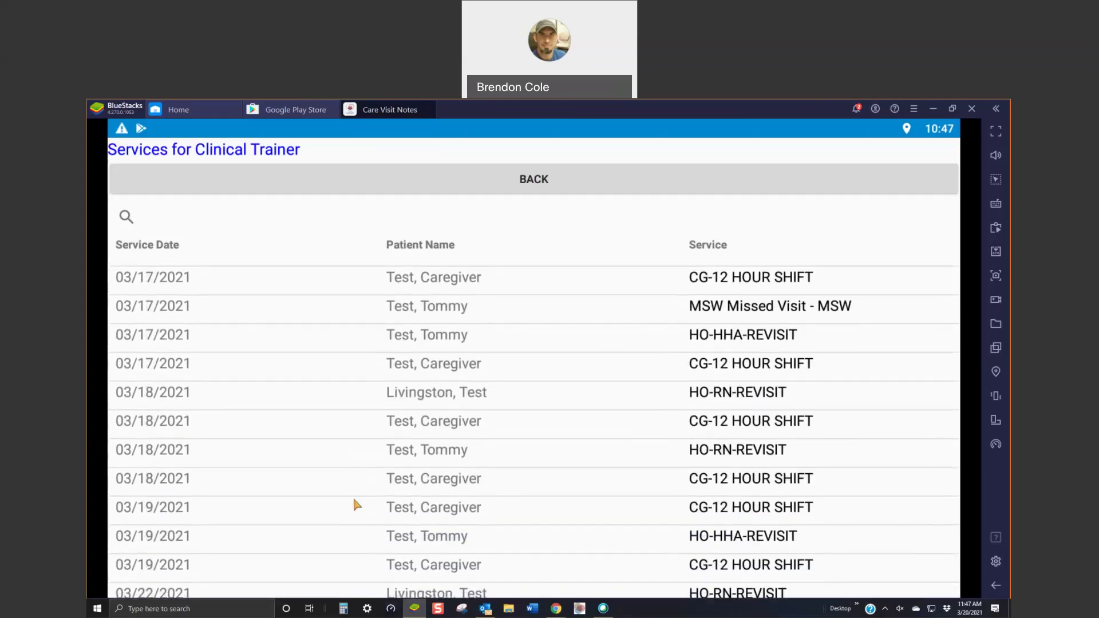
pyautogui.scroll(-5, 354, 498)
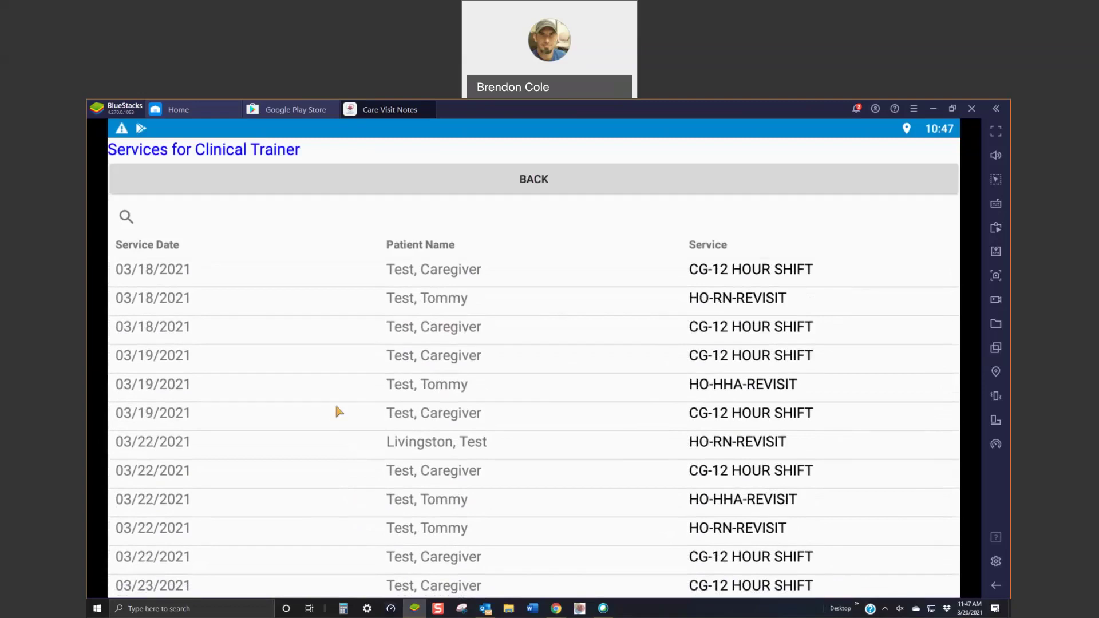
pyautogui.click(417, 385)
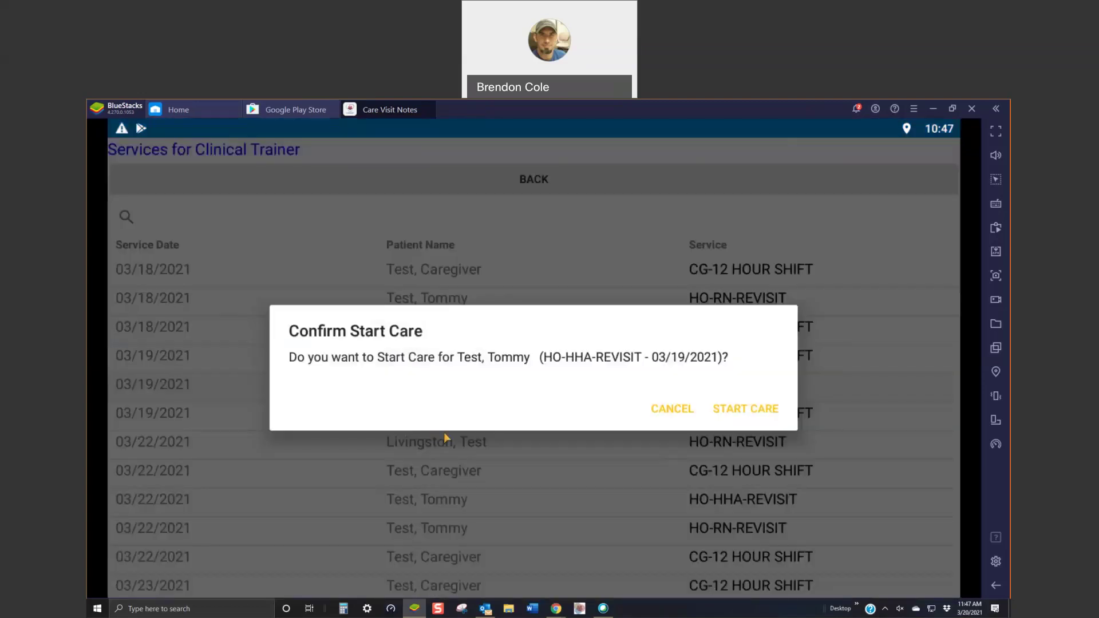
pyautogui.click(735, 409)
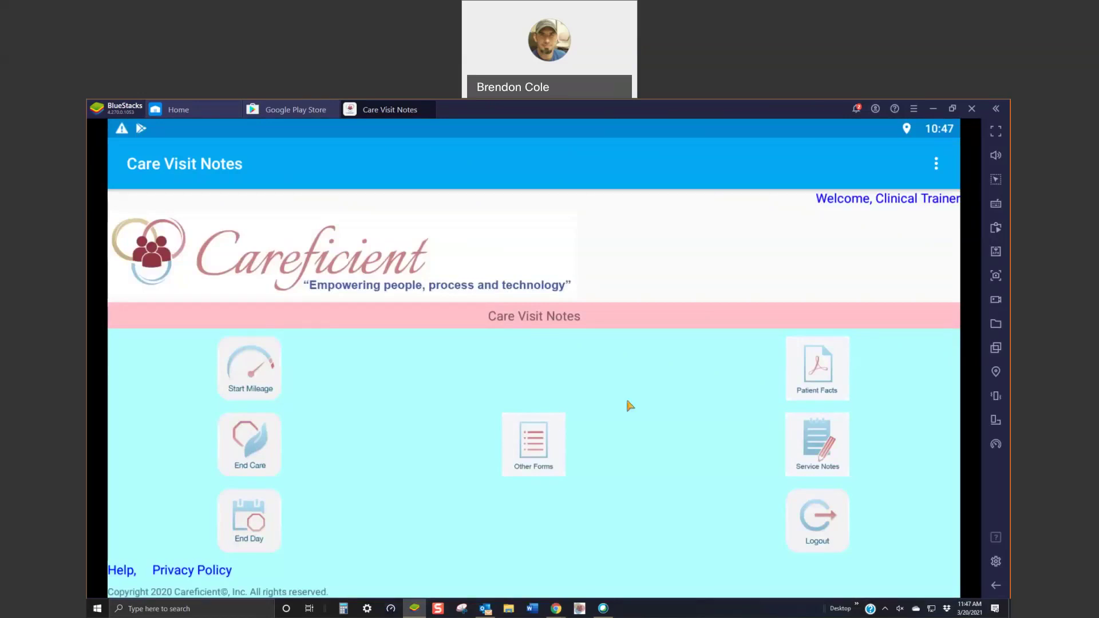
# Step: Select the 03/19/2021 HO-HHA-REVISIT service for a note and pick Hospice Aide Visit (B202)
pyautogui.click(812, 444)
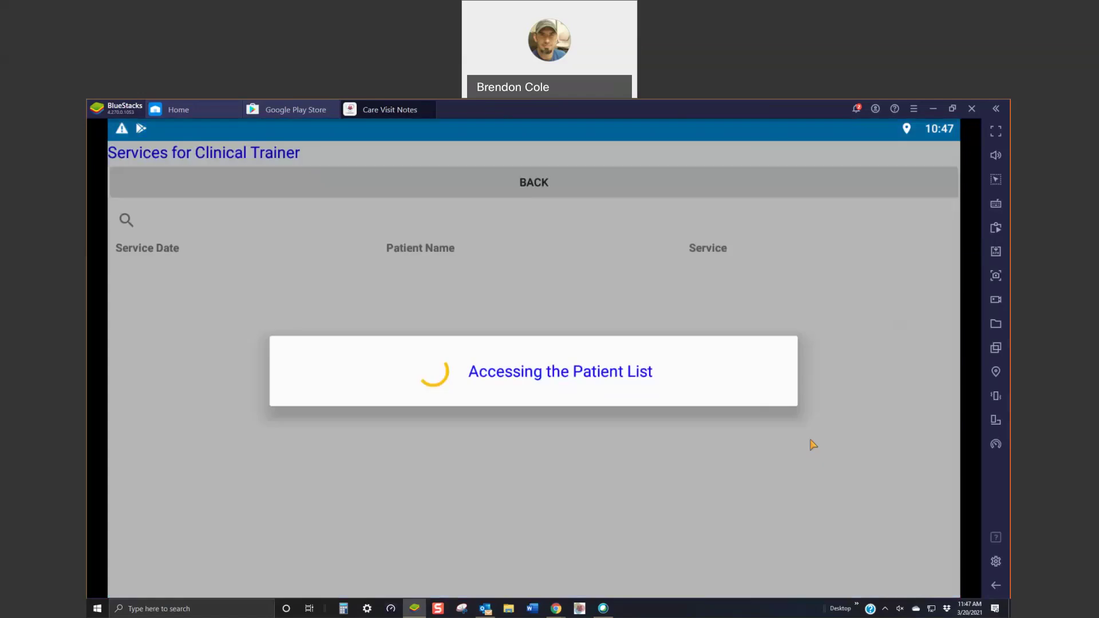
pyautogui.scroll(-10, 530, 503)
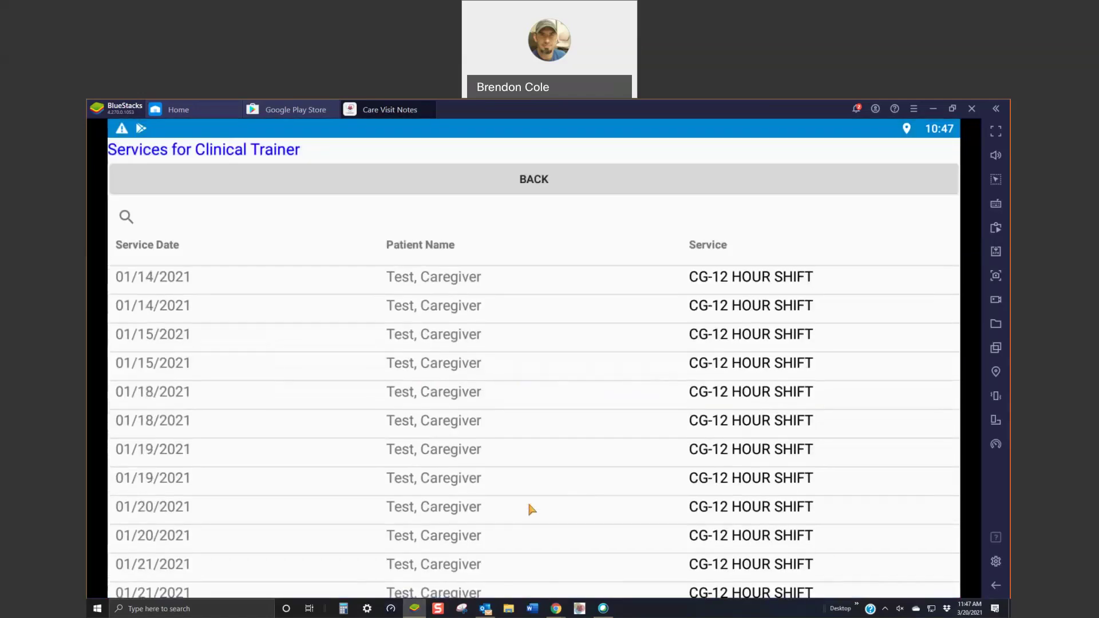
pyautogui.scroll(-15, 529, 505)
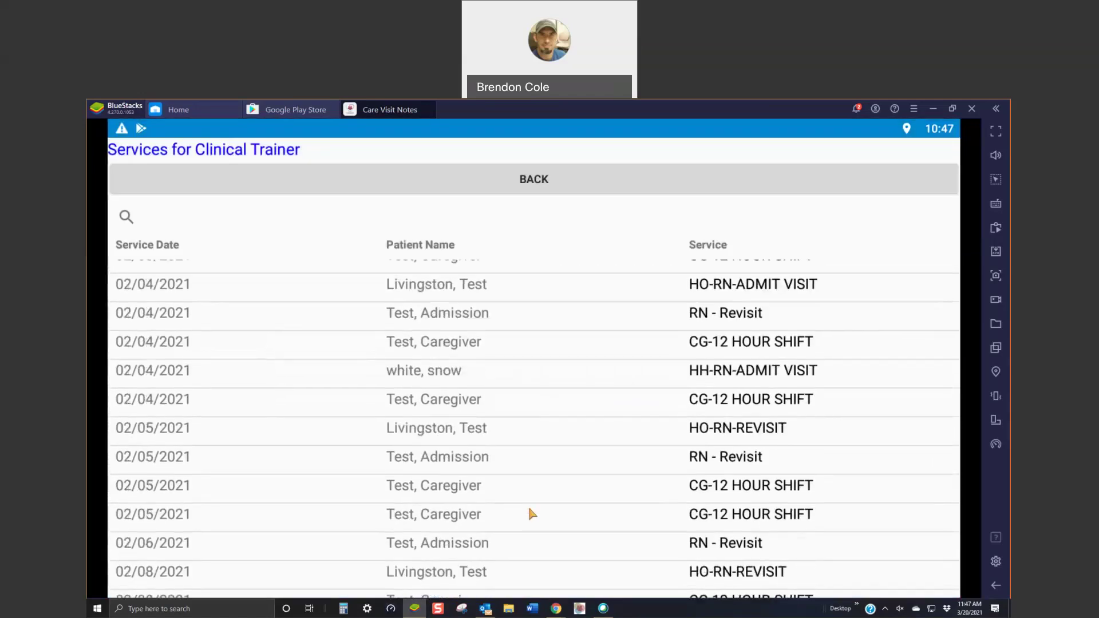
pyautogui.scroll(-15, 532, 514)
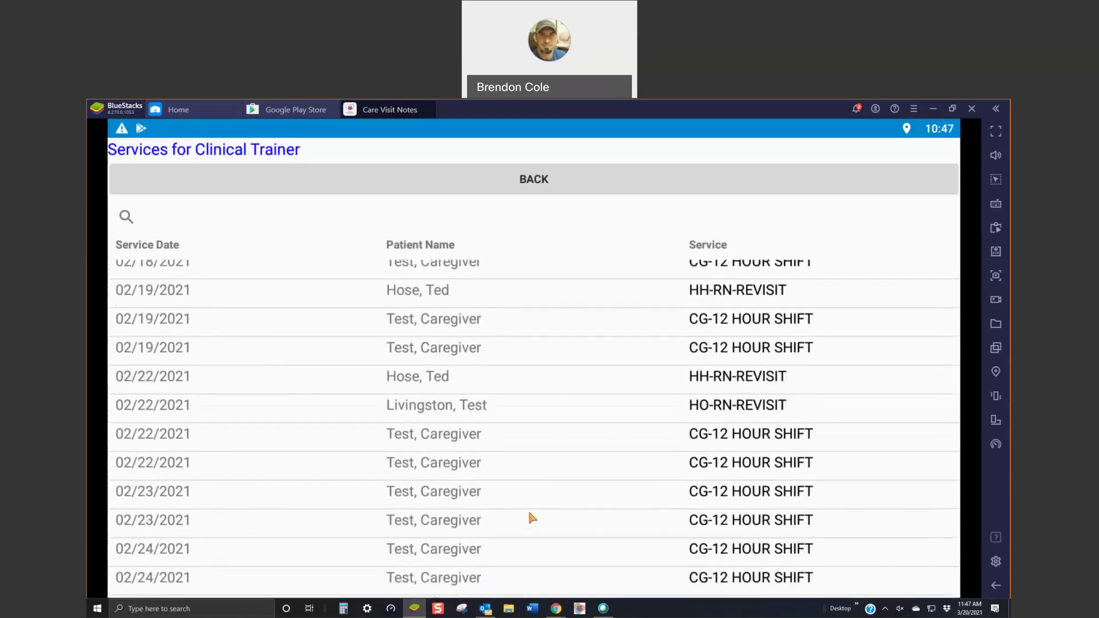
pyautogui.scroll(-15, 532, 518)
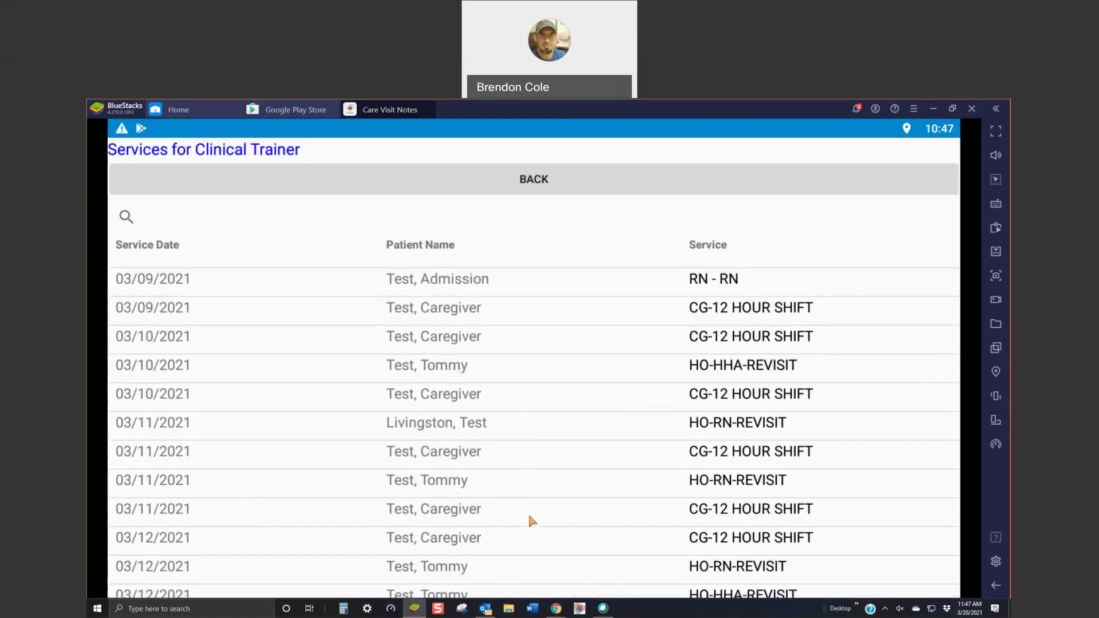
pyautogui.scroll(-15, 532, 520)
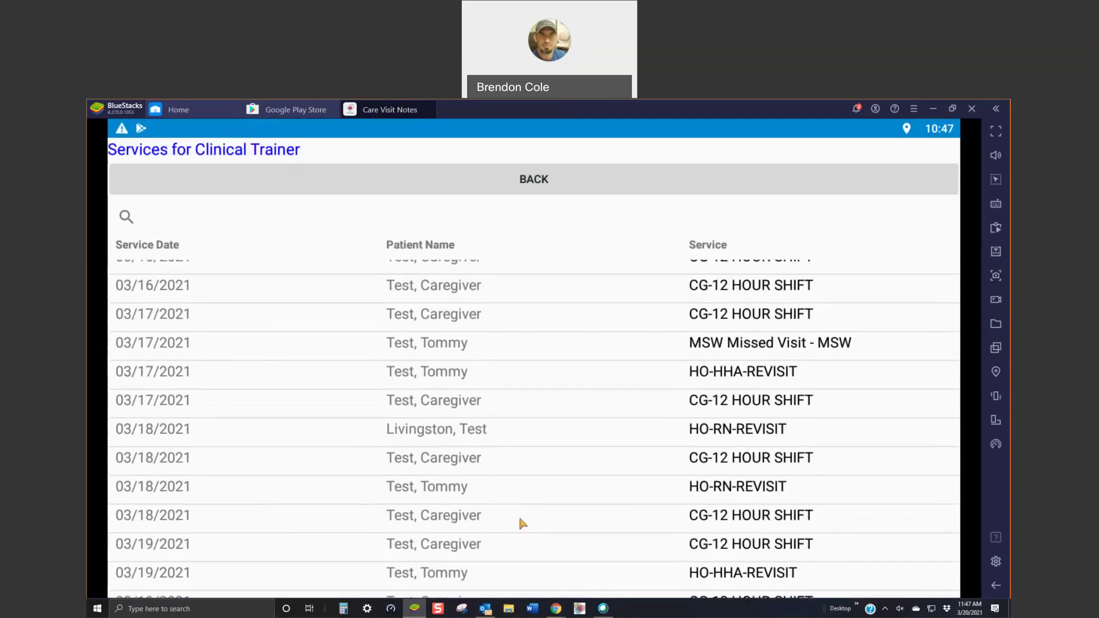
pyautogui.scroll(-4, 519, 520)
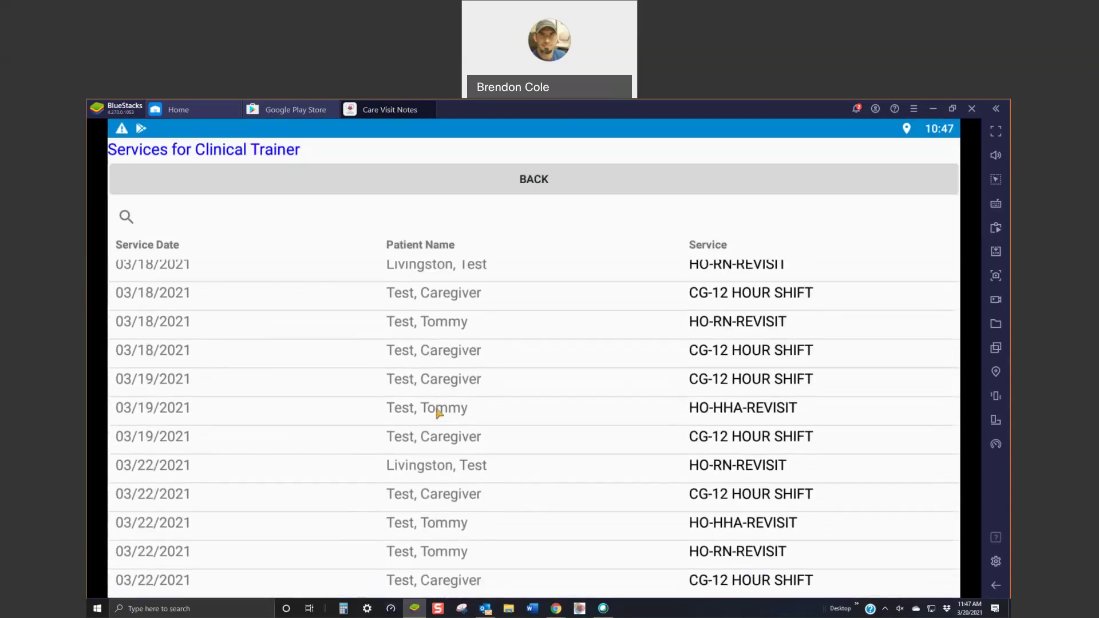
pyautogui.click(445, 411)
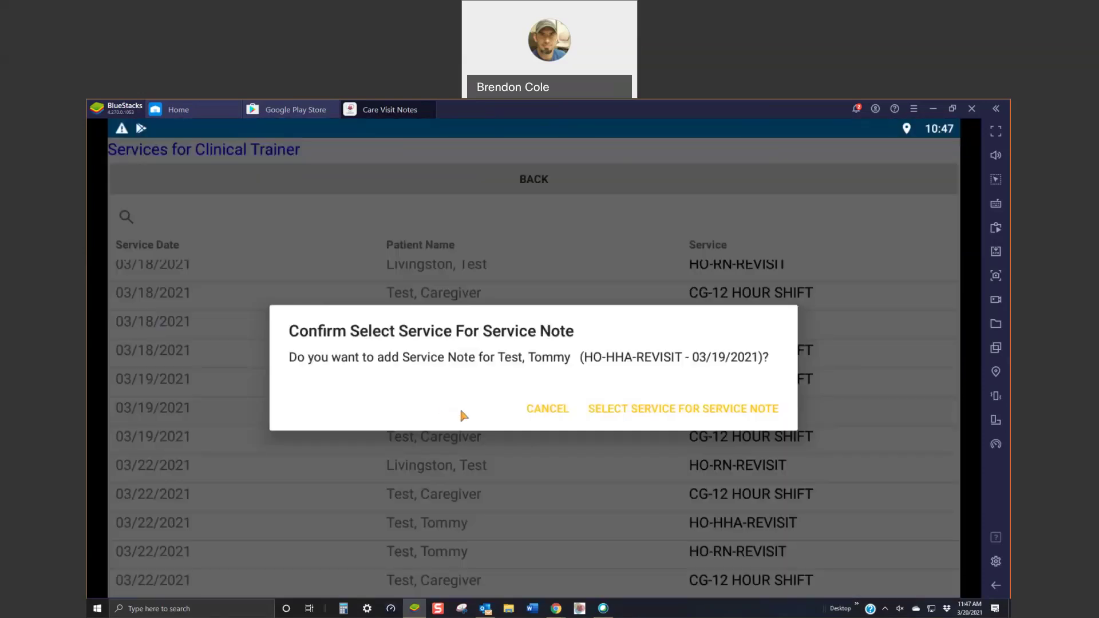
pyautogui.click(623, 406)
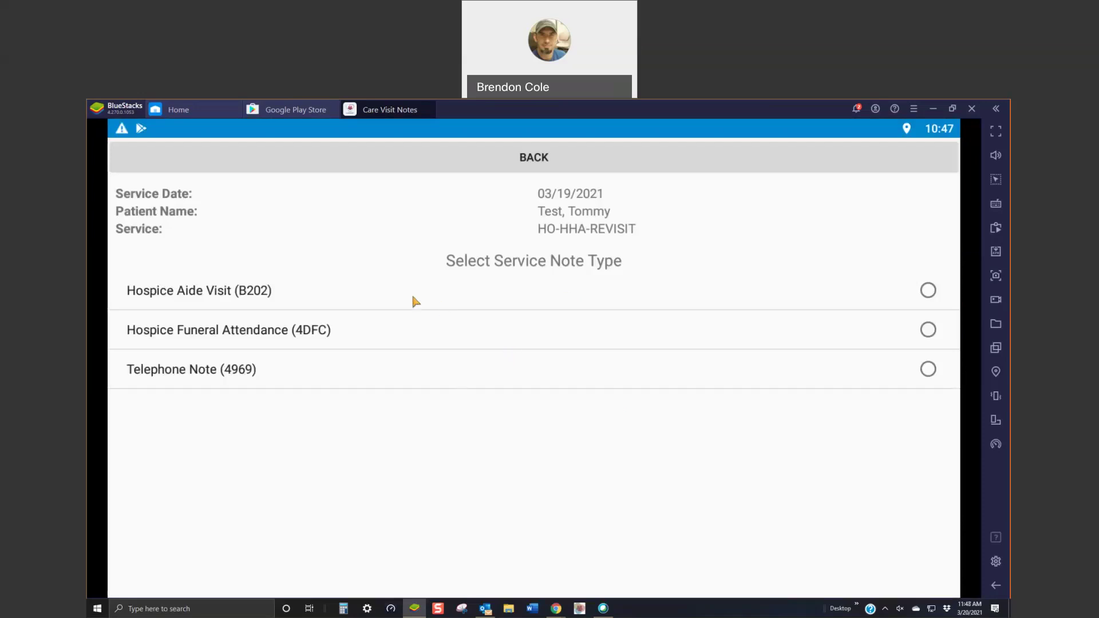
pyautogui.click(929, 291)
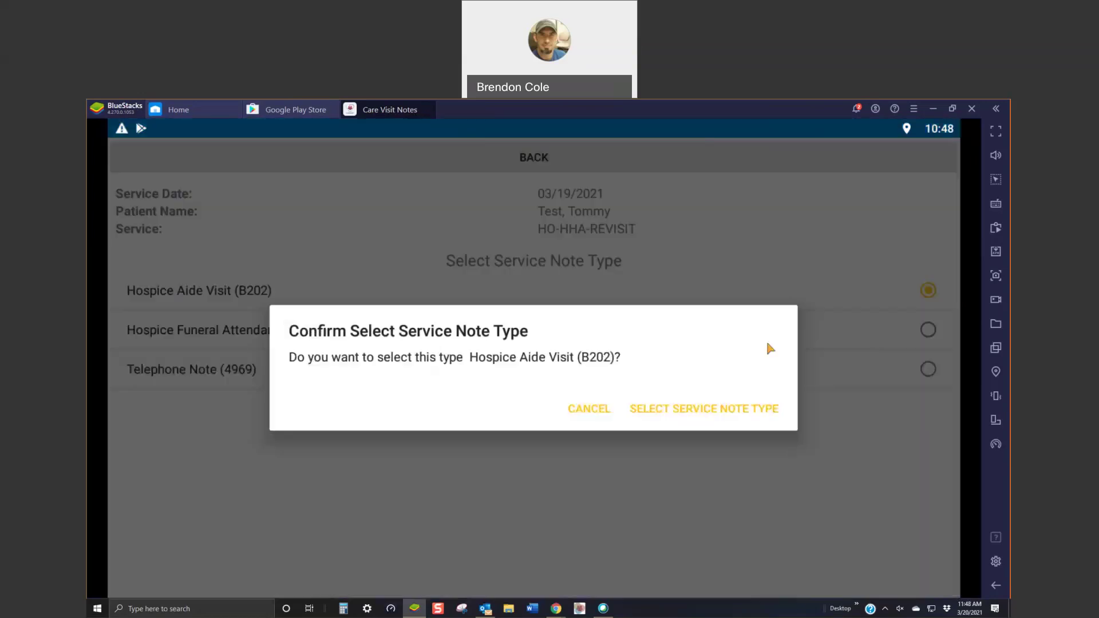
# Step: Confirm the Hospice Aide Visit note type and stay on the Patient Header section
pyautogui.click(662, 408)
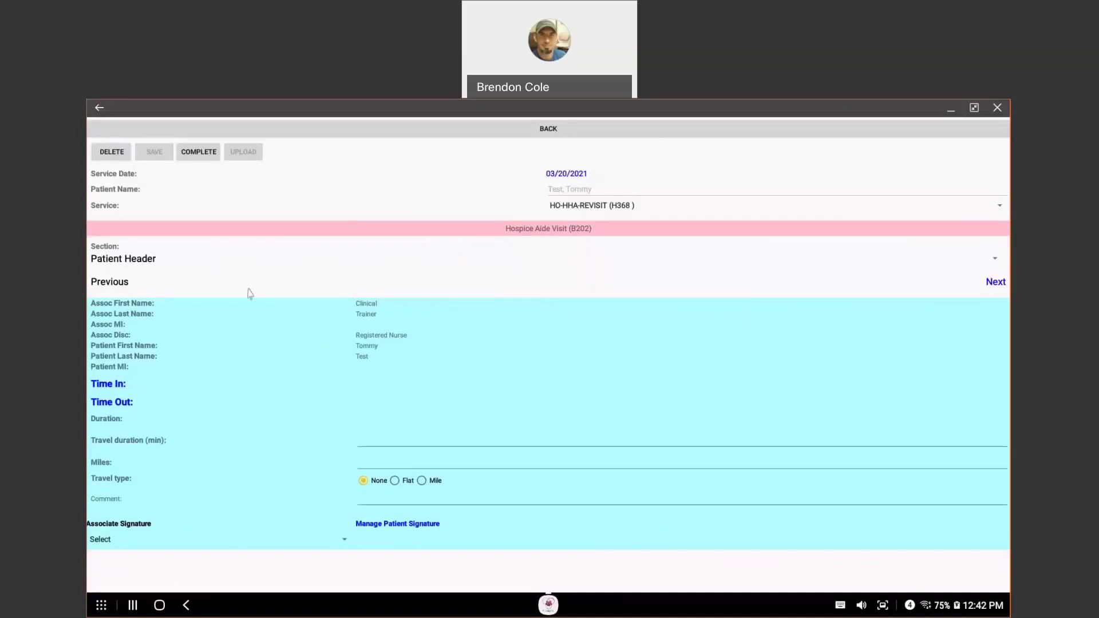
pyautogui.click(151, 261)
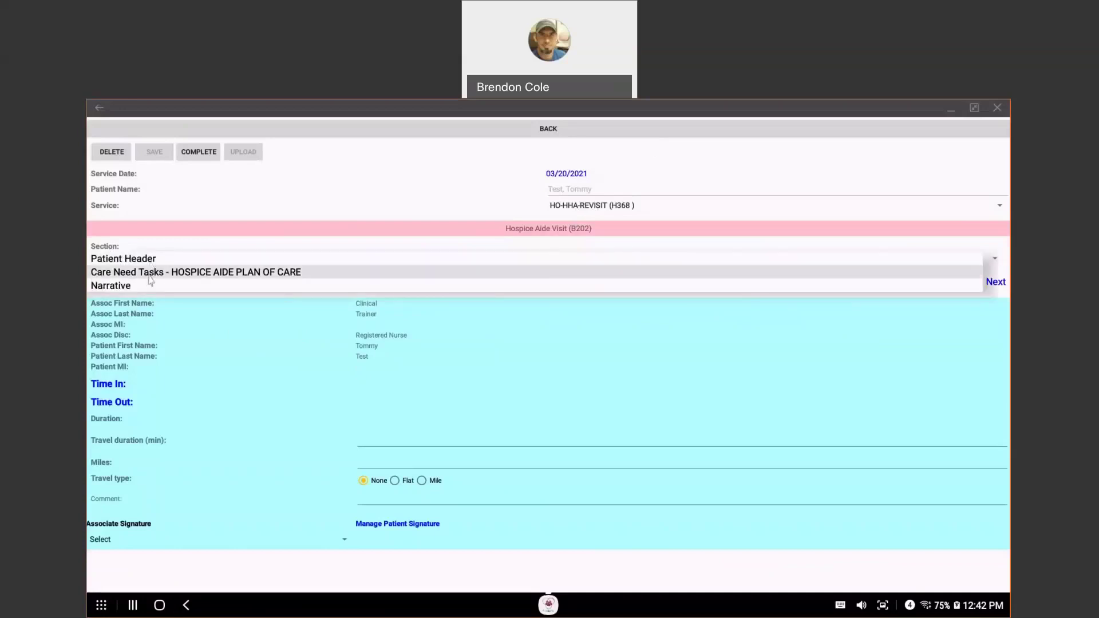
pyautogui.click(247, 245)
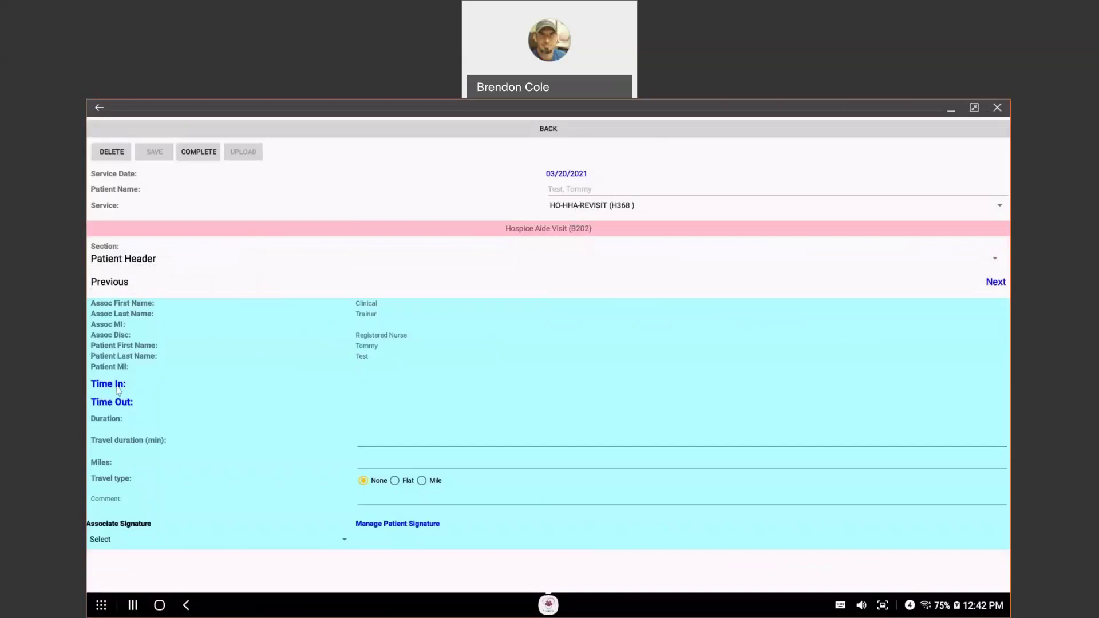
# Step: Set Time In to 12:42 PM and advance to the Care Need Tasks section
pyautogui.click(117, 386)
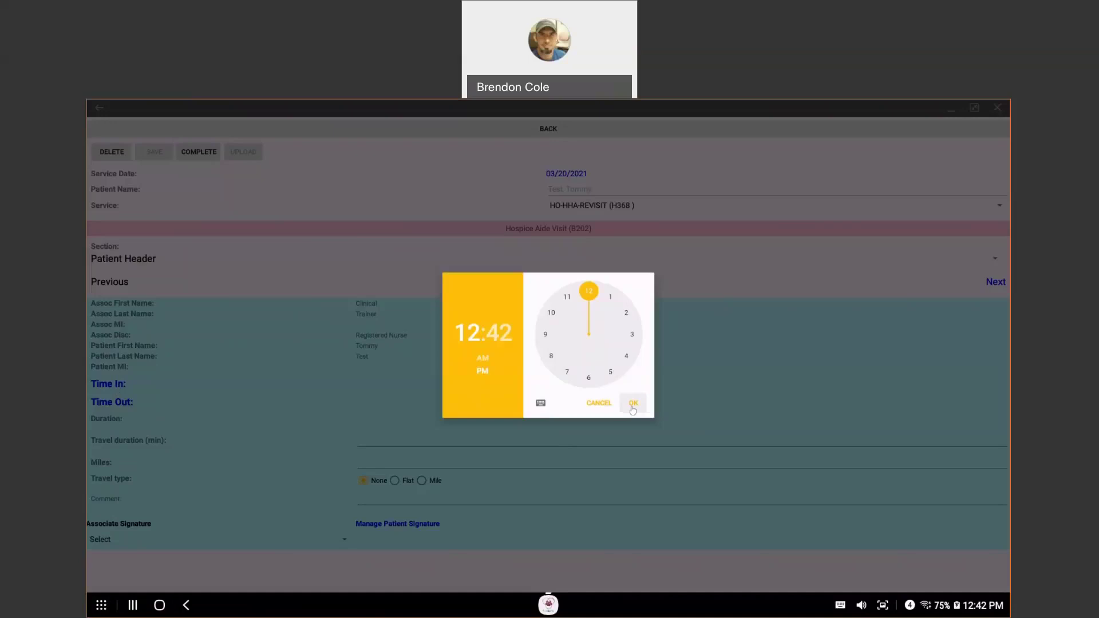
pyautogui.click(633, 403)
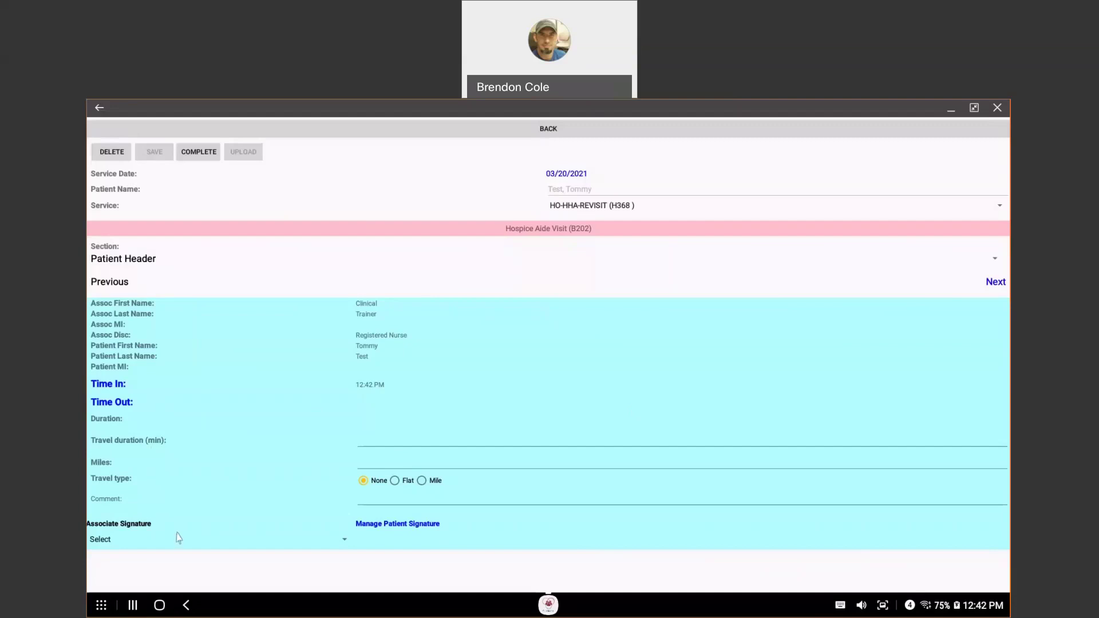
pyautogui.click(993, 286)
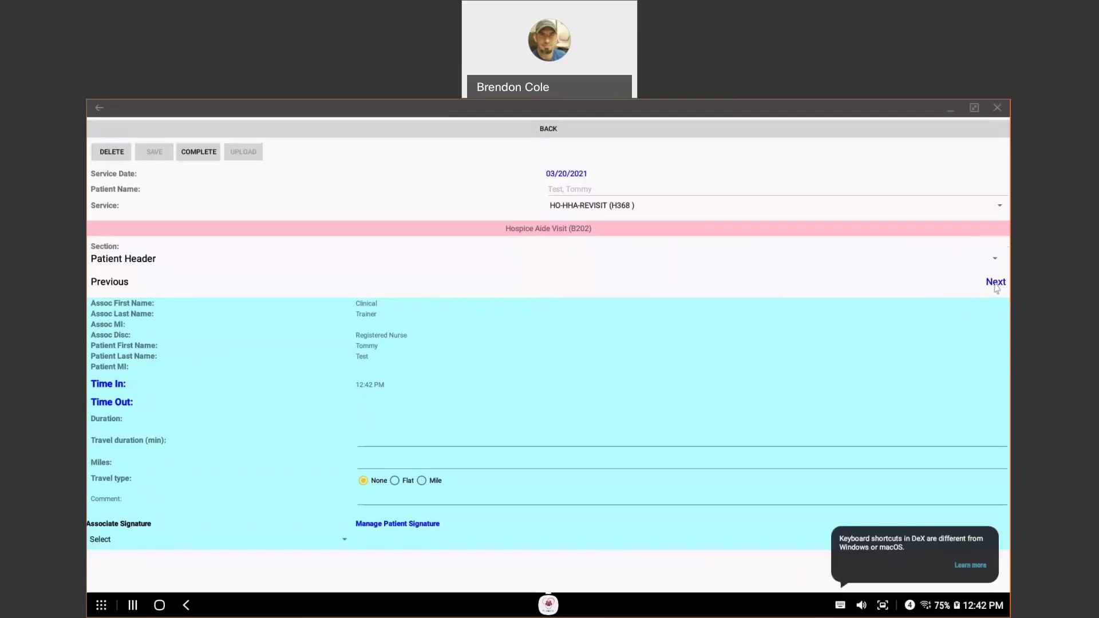
pyautogui.click(996, 287)
pyautogui.click(996, 284)
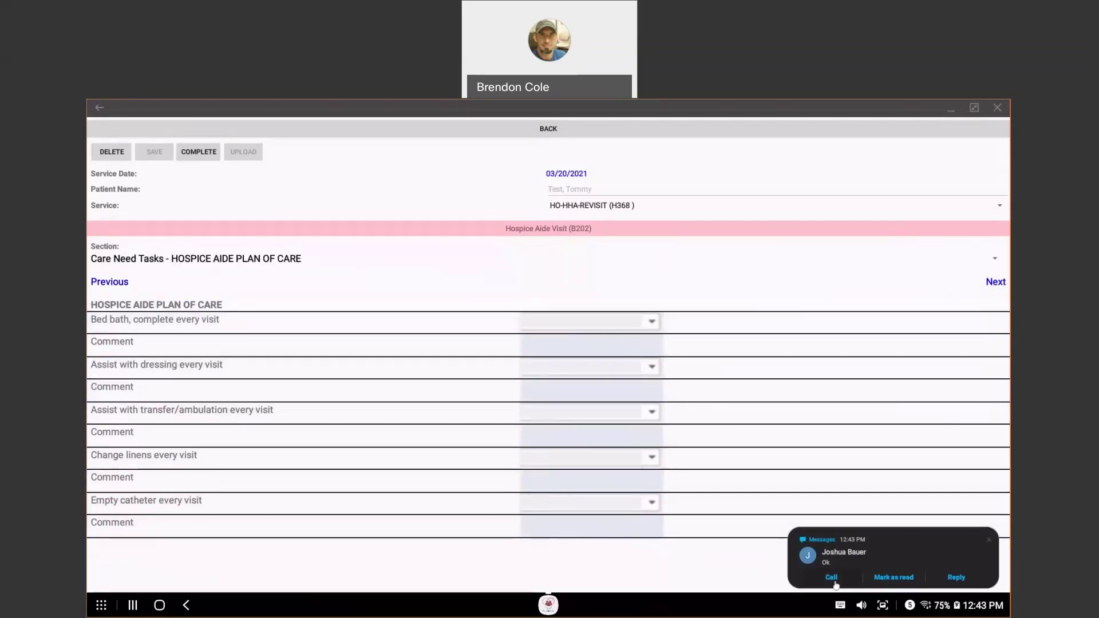
# Step: Dismiss the message notification and mark the bed bath task Completed
pyautogui.click(990, 540)
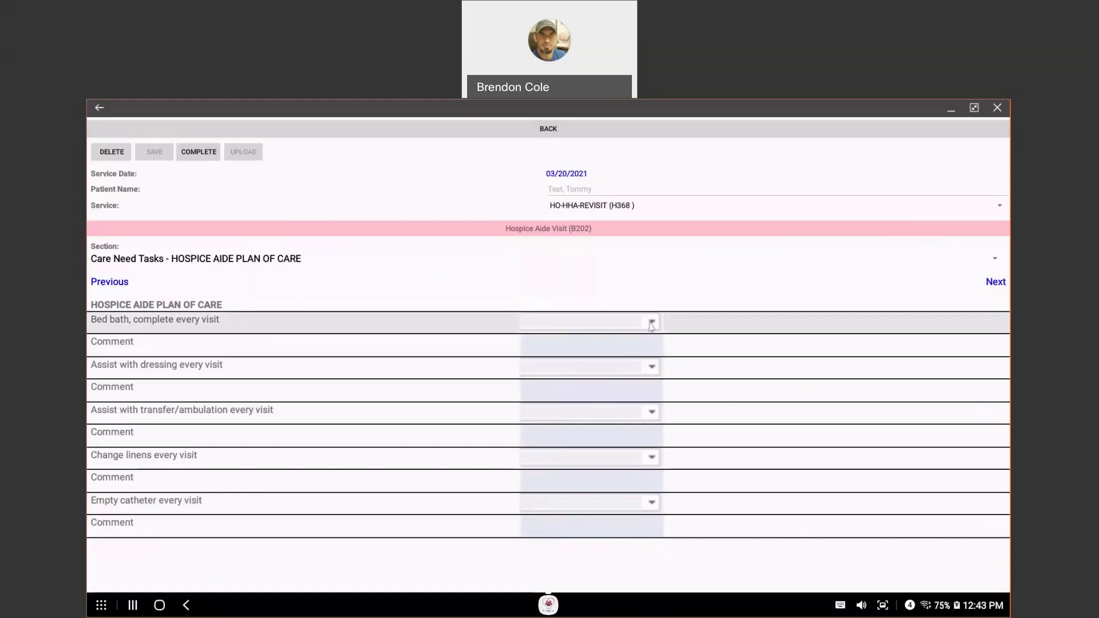
pyautogui.click(652, 322)
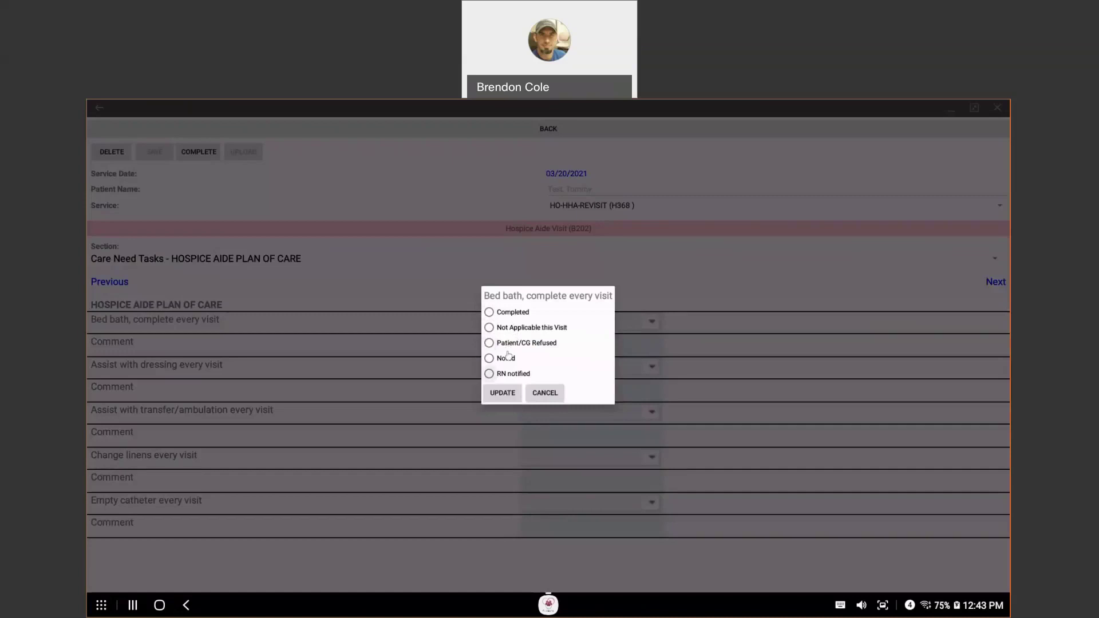
pyautogui.click(499, 312)
pyautogui.click(509, 395)
# Step: Add the comment 'No complaints' to the bed bath task
pyautogui.click(495, 339)
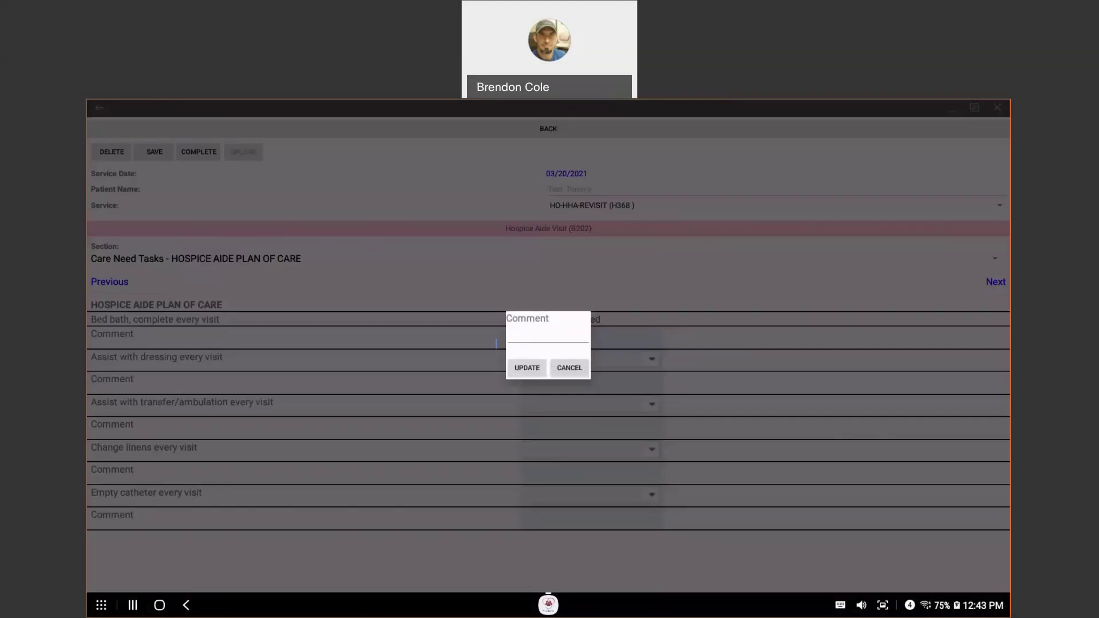
pyautogui.click(569, 368)
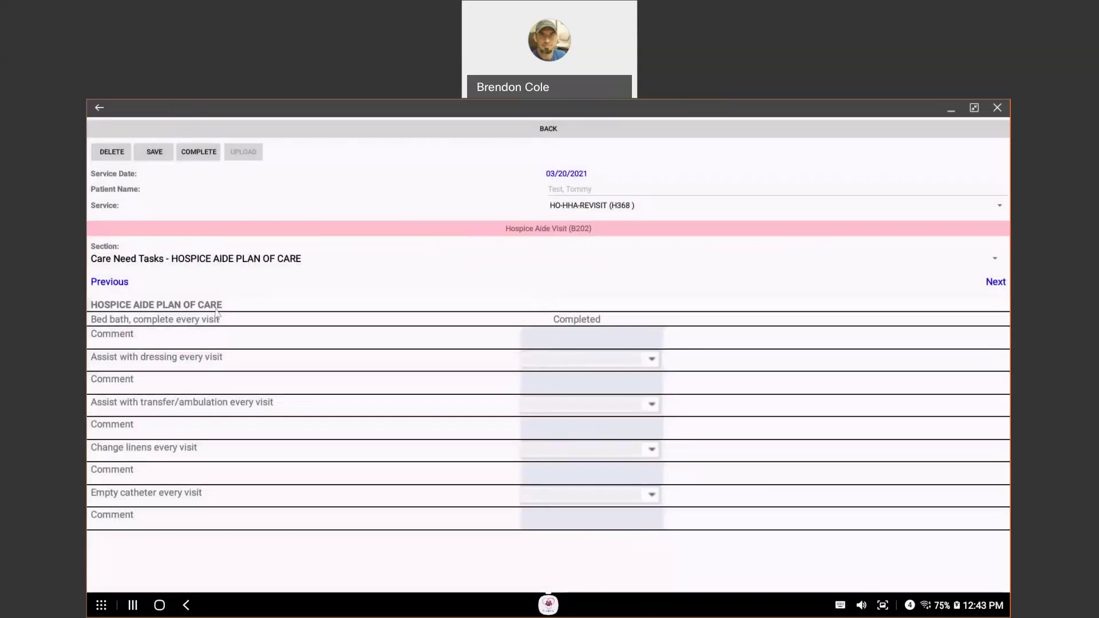
pyautogui.click(575, 340)
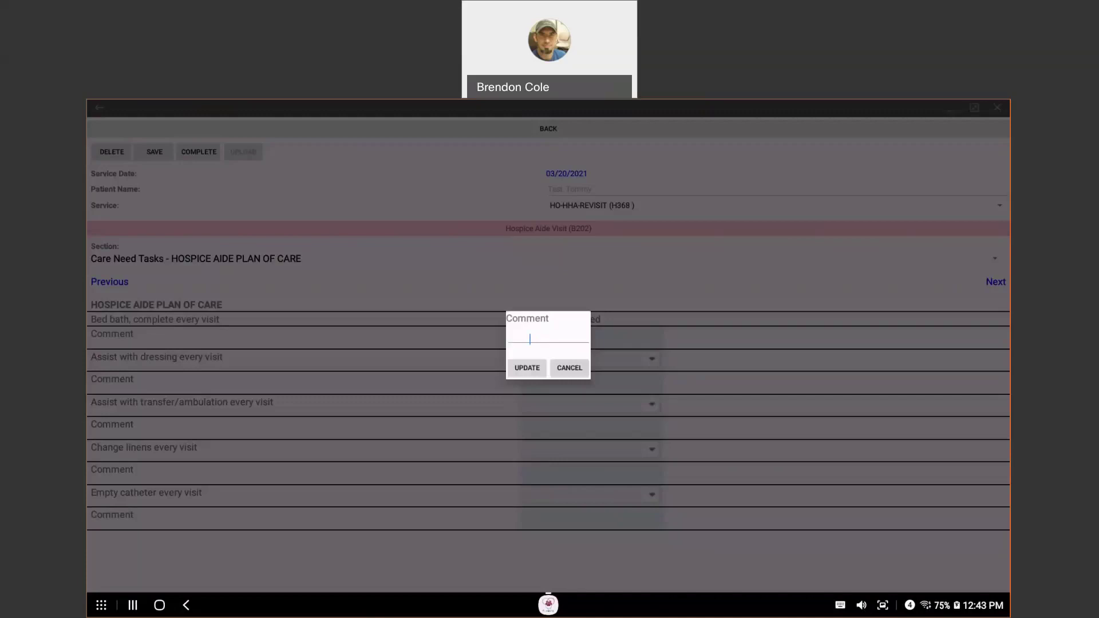
pyautogui.write('c')
pyautogui.press('BackSpace')
pyautogui.write('No complaints')
pyautogui.click(525, 368)
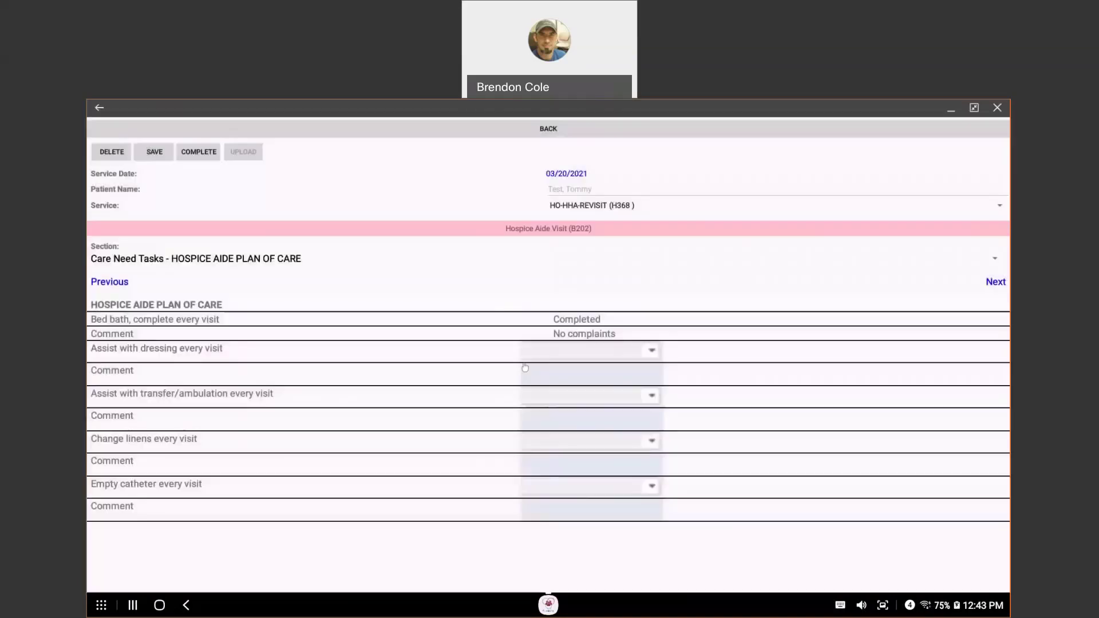
pyautogui.click(525, 368)
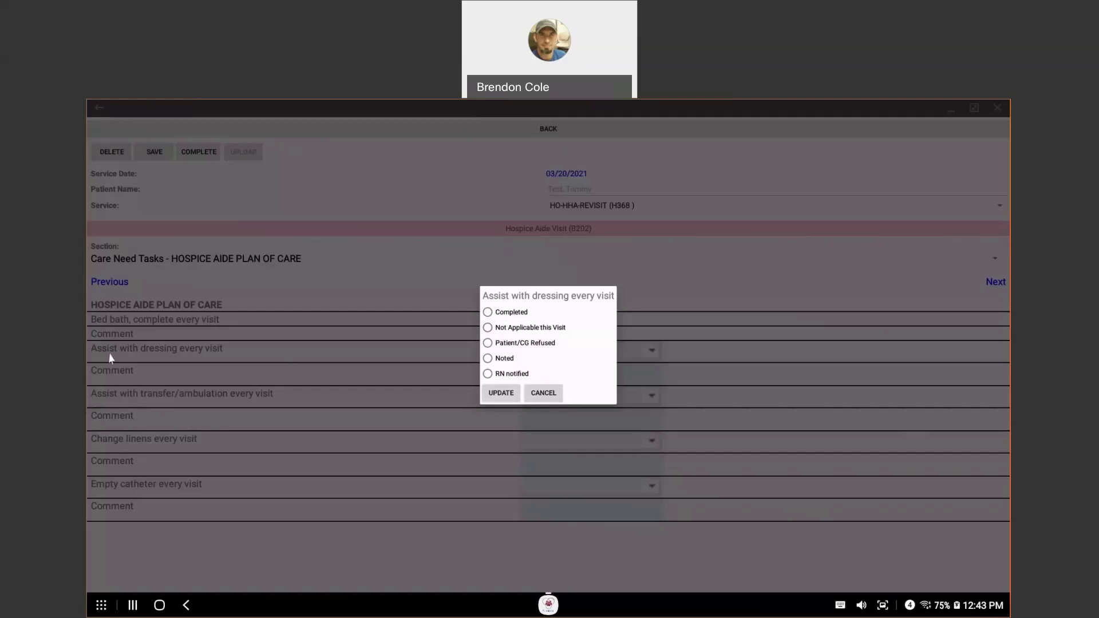
# Step: Mark the dressing and transfer/ambulation tasks Completed, leaving their comments empty
pyautogui.click(487, 313)
pyautogui.click(510, 397)
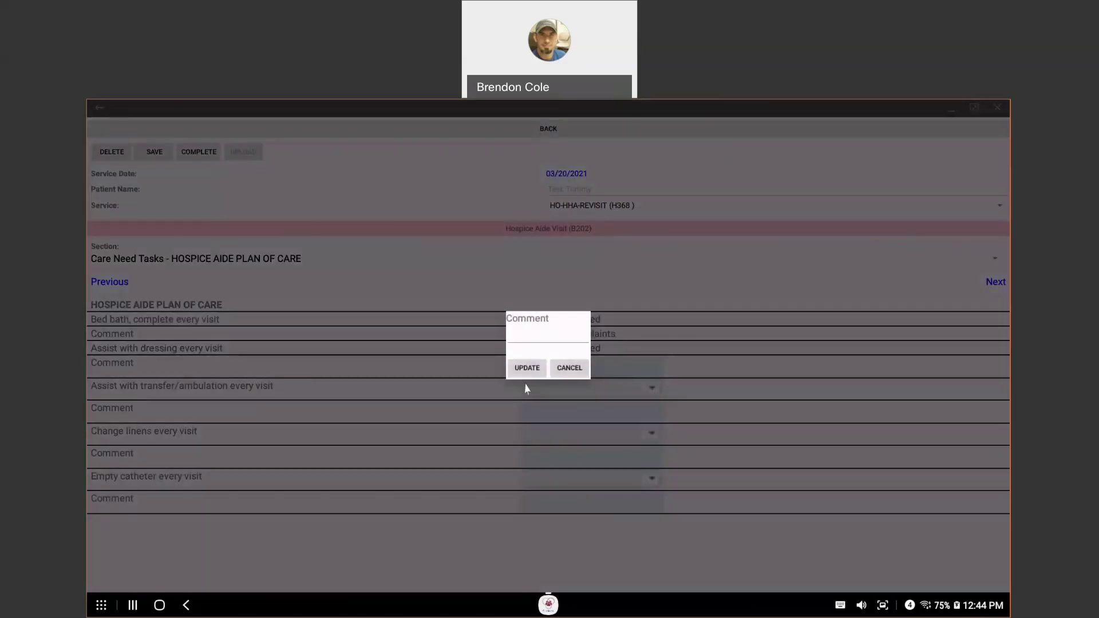
pyautogui.click(528, 369)
pyautogui.click(550, 388)
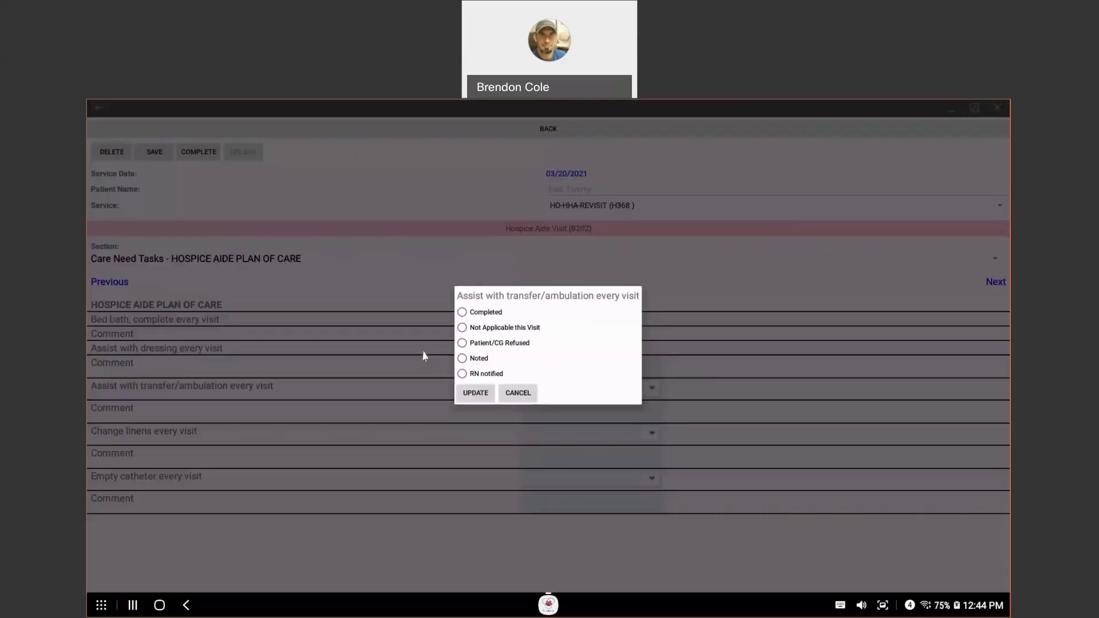
pyautogui.click(463, 312)
pyautogui.click(475, 393)
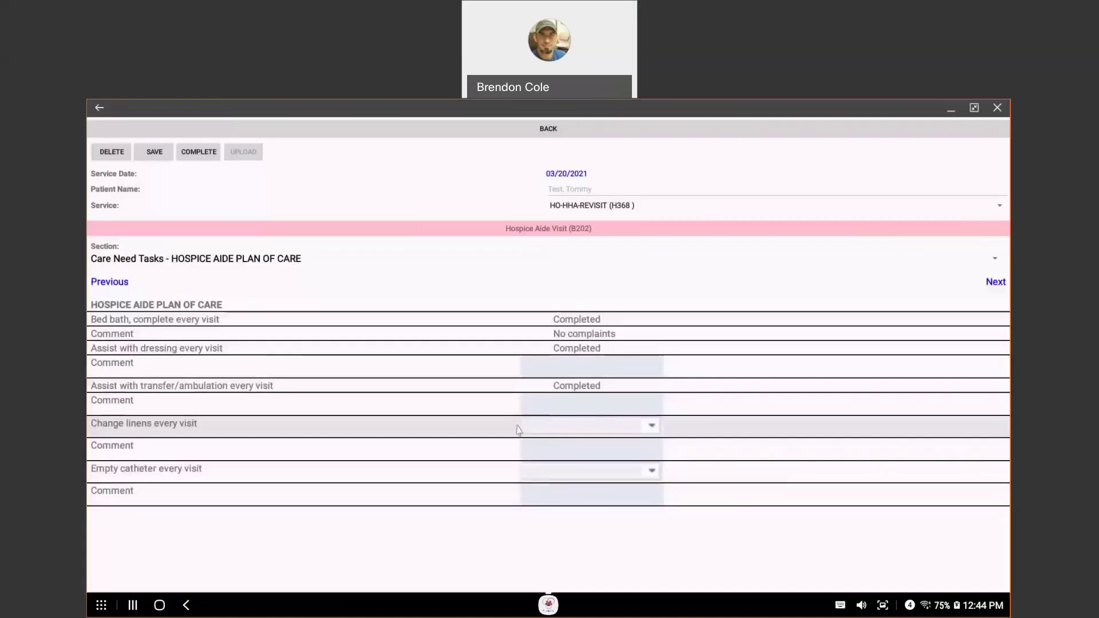
pyautogui.click(528, 368)
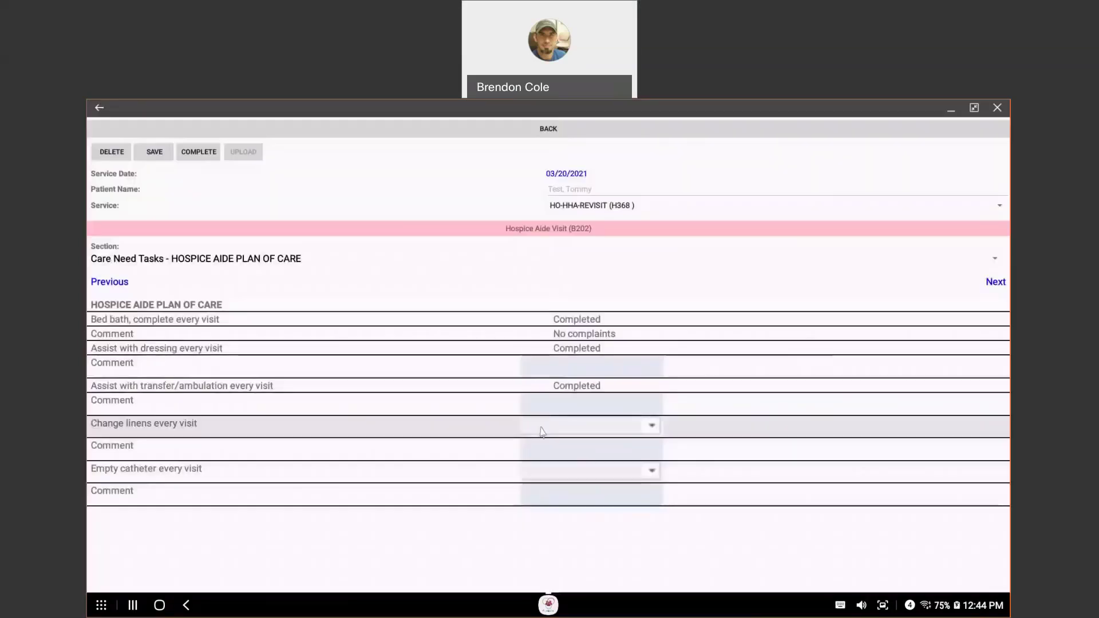
# Step: Mark the changing linens and catheter emptying tasks Completed, leaving their comments empty
pyautogui.click(542, 433)
pyautogui.click(501, 312)
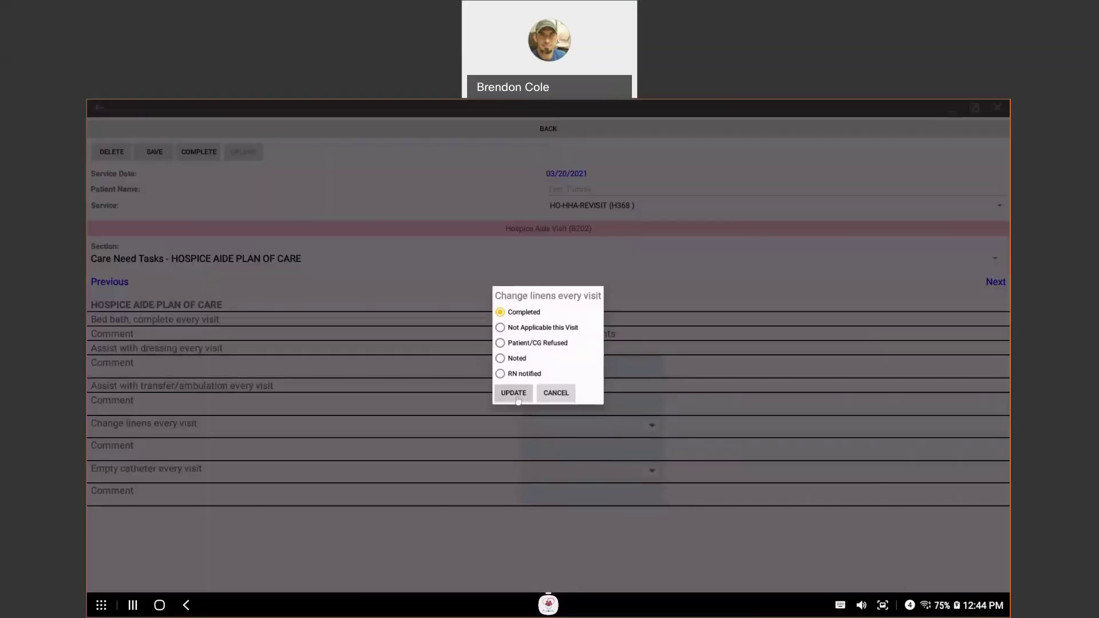
pyautogui.click(513, 394)
pyautogui.click(538, 378)
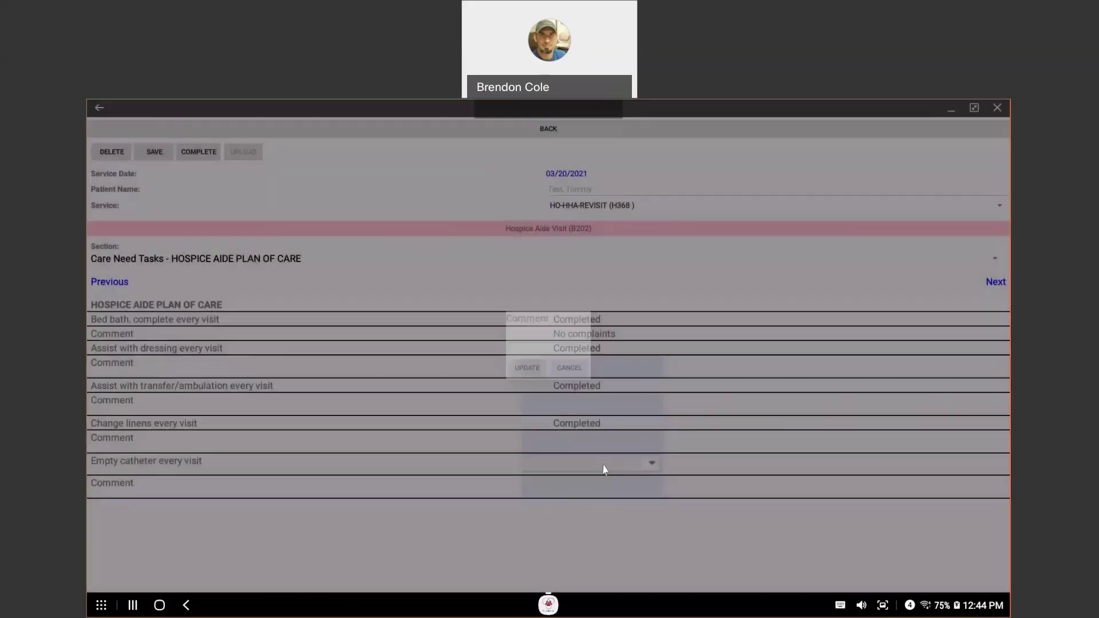
pyautogui.click(596, 464)
pyautogui.click(498, 312)
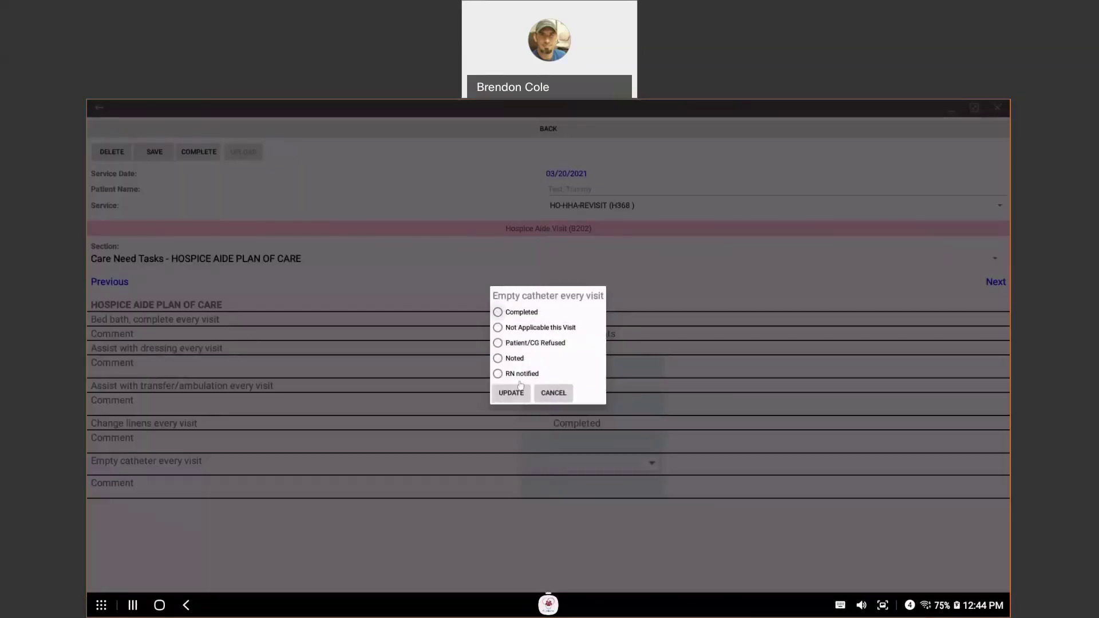
pyautogui.click(511, 393)
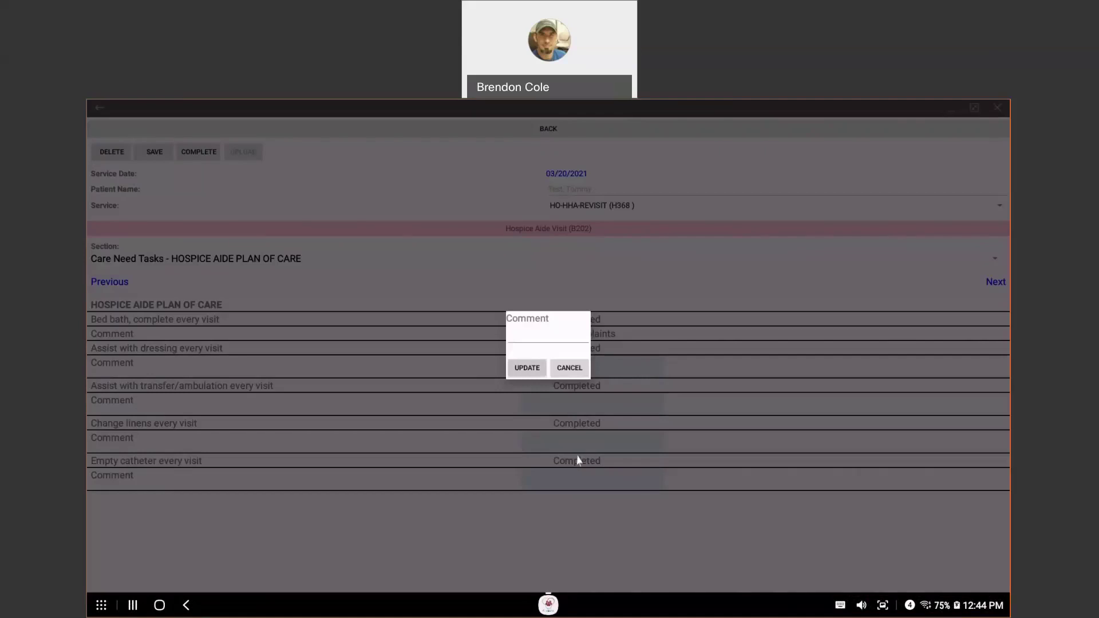
pyautogui.click(577, 460)
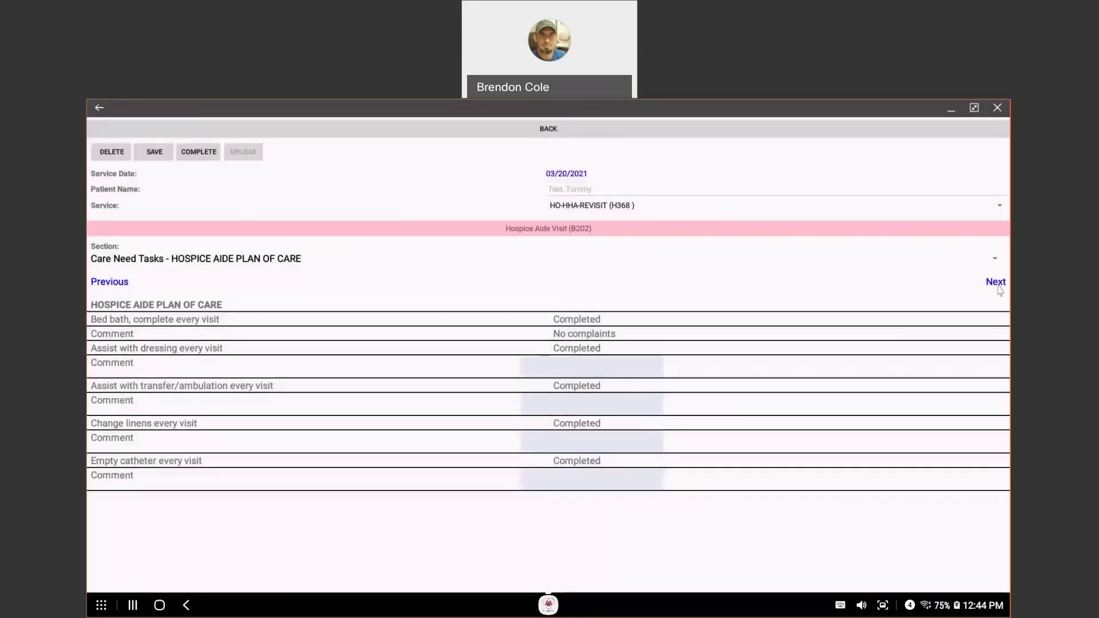
# Step: Save the care tasks, advance to the Narrative section, and show the Section dropdown list
pyautogui.moveTo(885, 390); pyautogui.dragTo(673, 525)
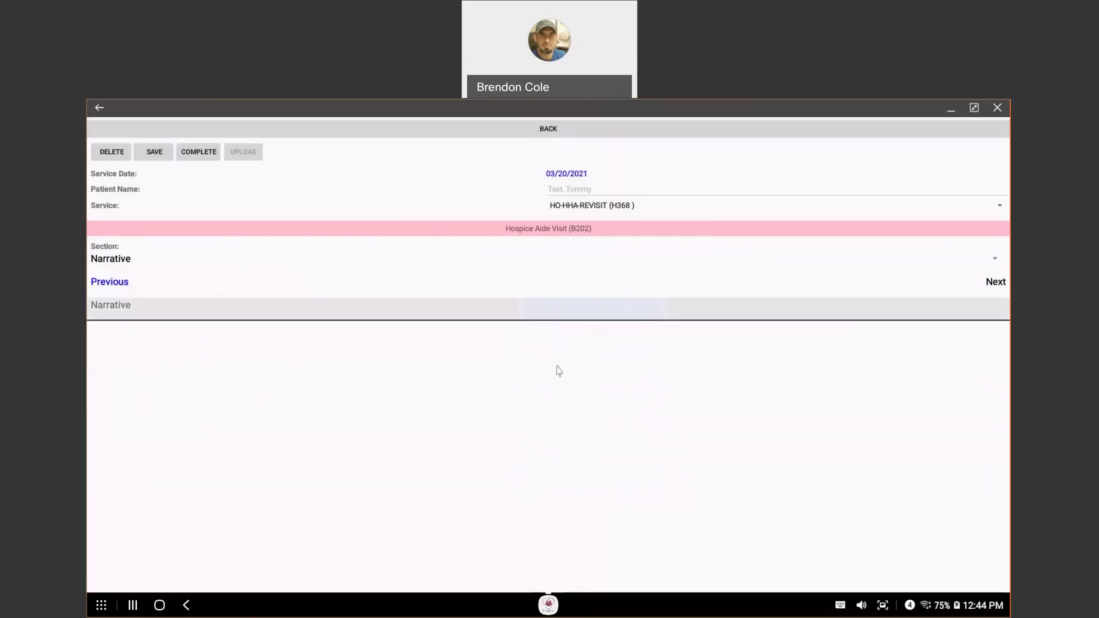
pyautogui.click(119, 264)
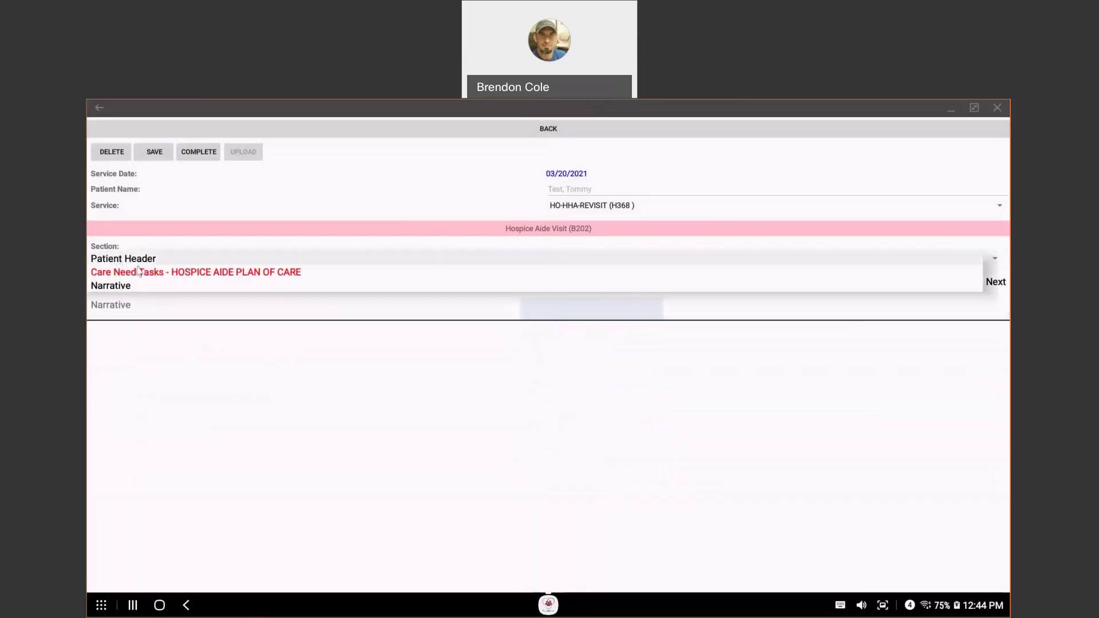
# Step: In Patient Header, set Time Out to 12:44 PM for a 0 h 2 min visit
pyautogui.click(139, 259)
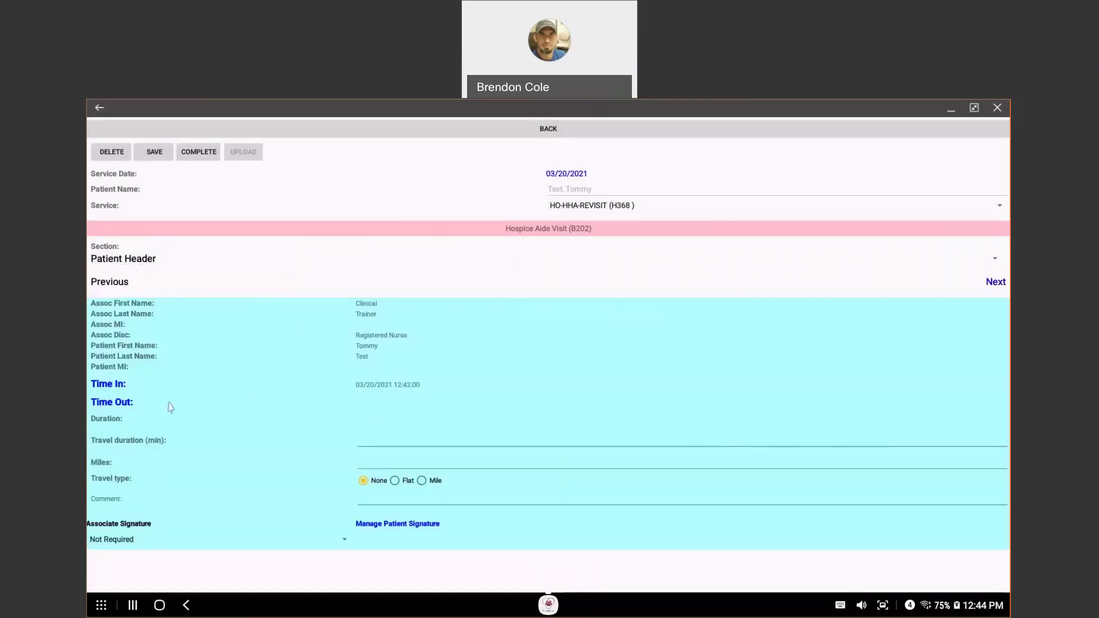
pyautogui.click(122, 404)
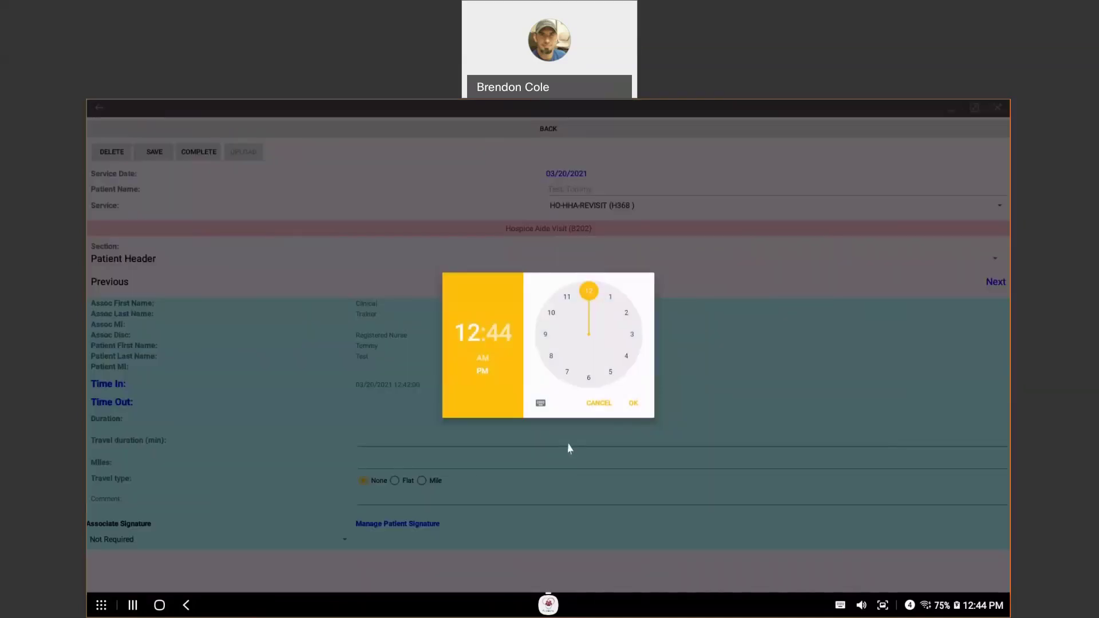
pyautogui.click(633, 404)
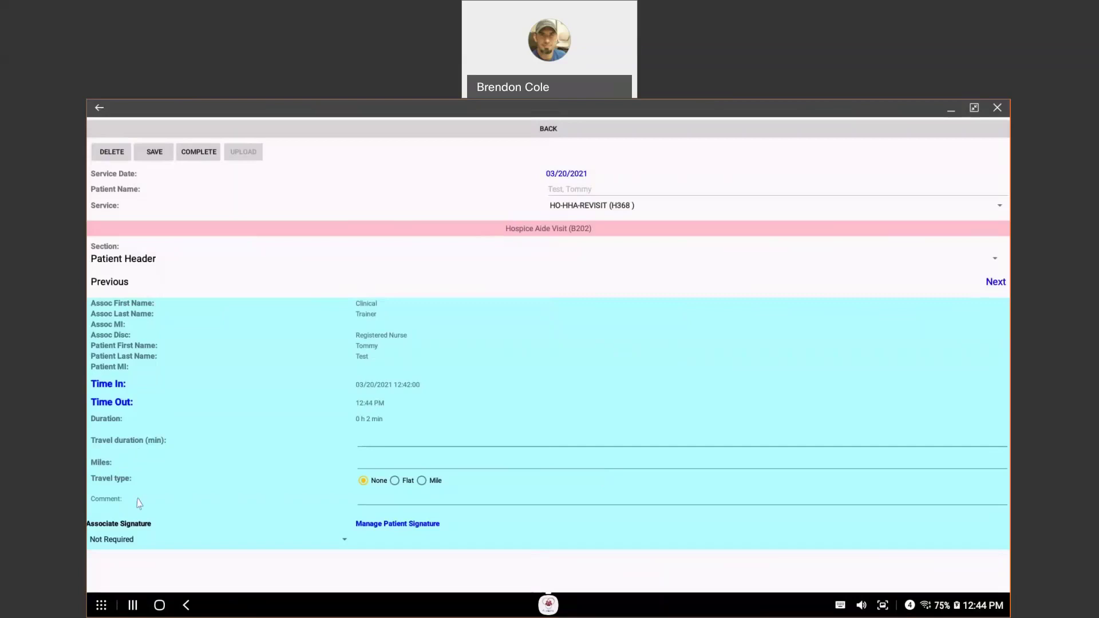
pyautogui.click(372, 497)
# Step: Set Associate Signature to Electronic and draw and attach a 'Test' signature
pyautogui.click(129, 541)
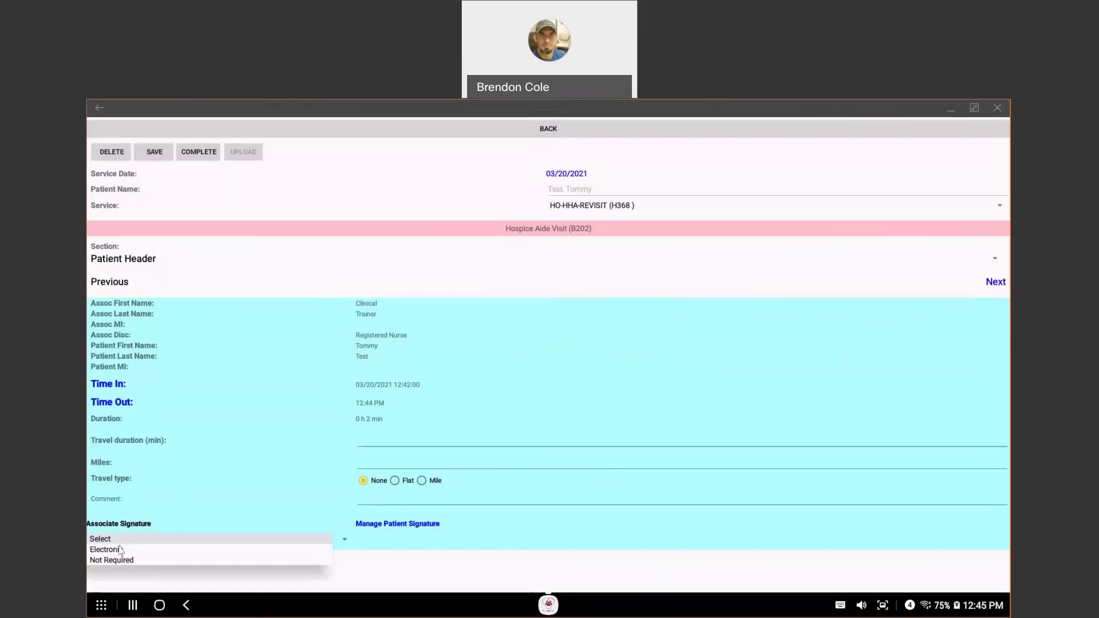
pyautogui.click(117, 551)
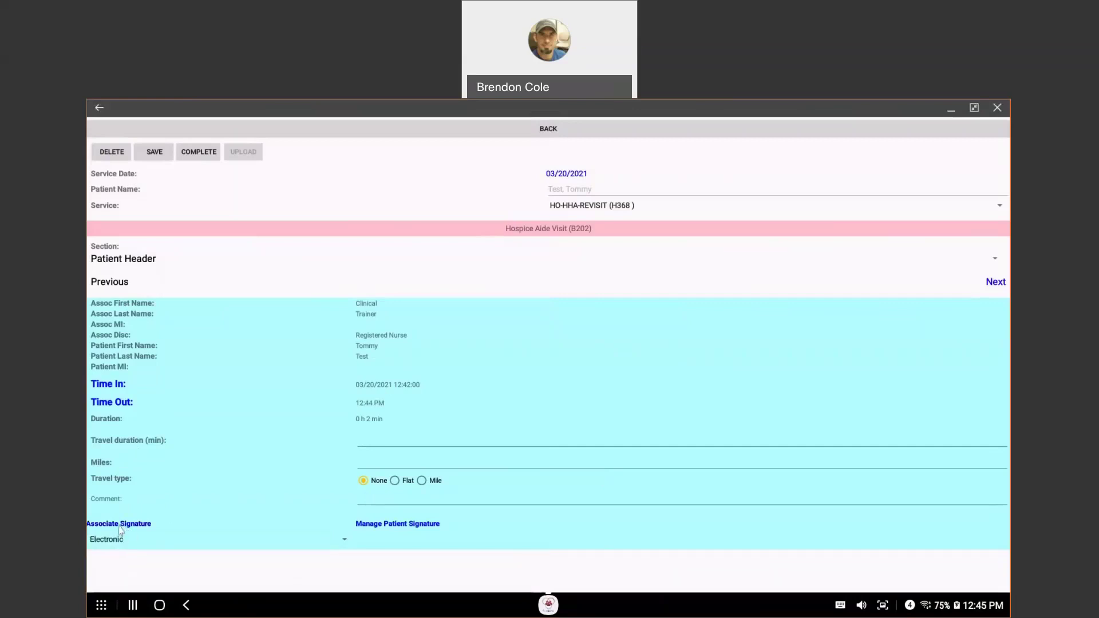
pyautogui.click(120, 525)
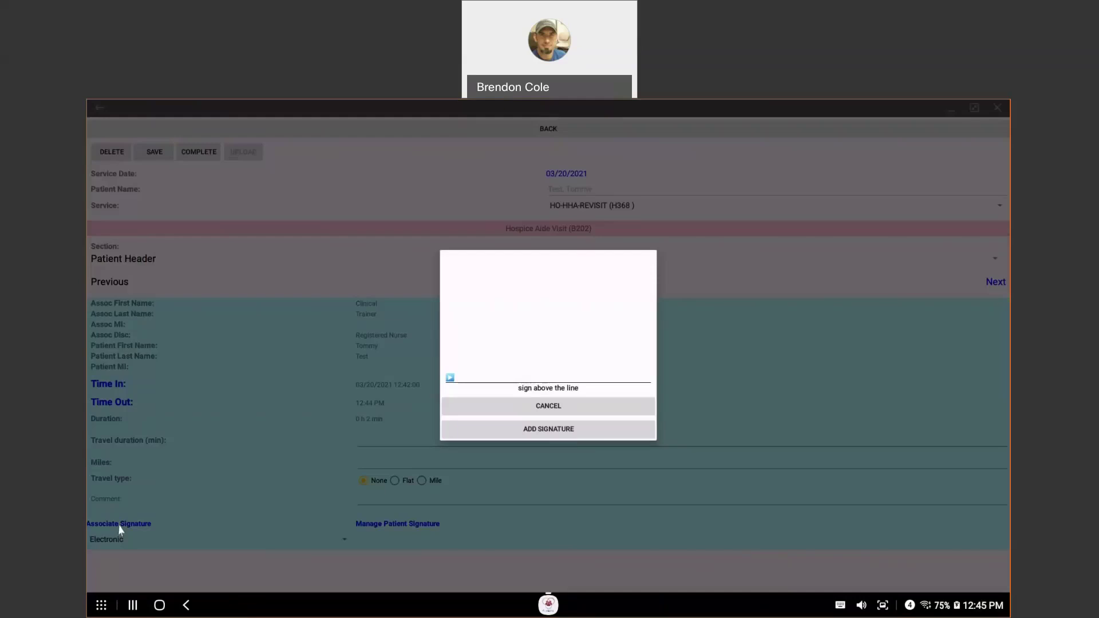
pyautogui.moveTo(483, 297)
pyautogui.mouseDown()
pyautogui.moveTo(482, 347)
pyautogui.moveTo(510, 284)
pyautogui.mouseUp()
pyautogui.moveTo(513, 320); pyautogui.dragTo(546, 326)
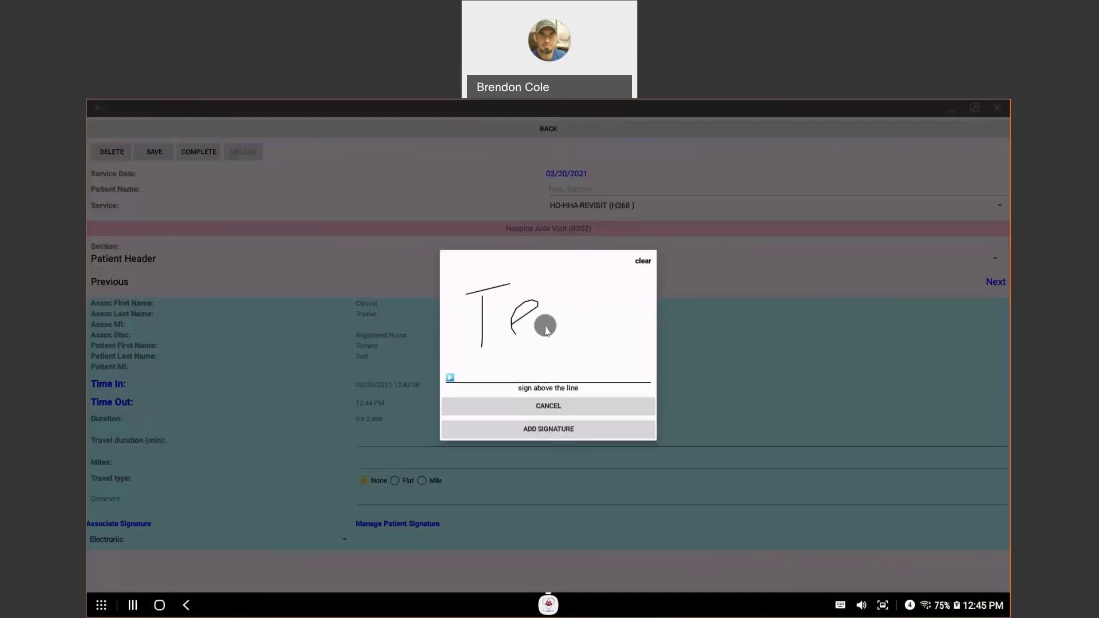
pyautogui.moveTo(576, 283); pyautogui.dragTo(551, 350)
pyautogui.moveTo(613, 290)
pyautogui.mouseDown()
pyautogui.moveTo(585, 302)
pyautogui.moveTo(594, 362)
pyautogui.mouseUp()
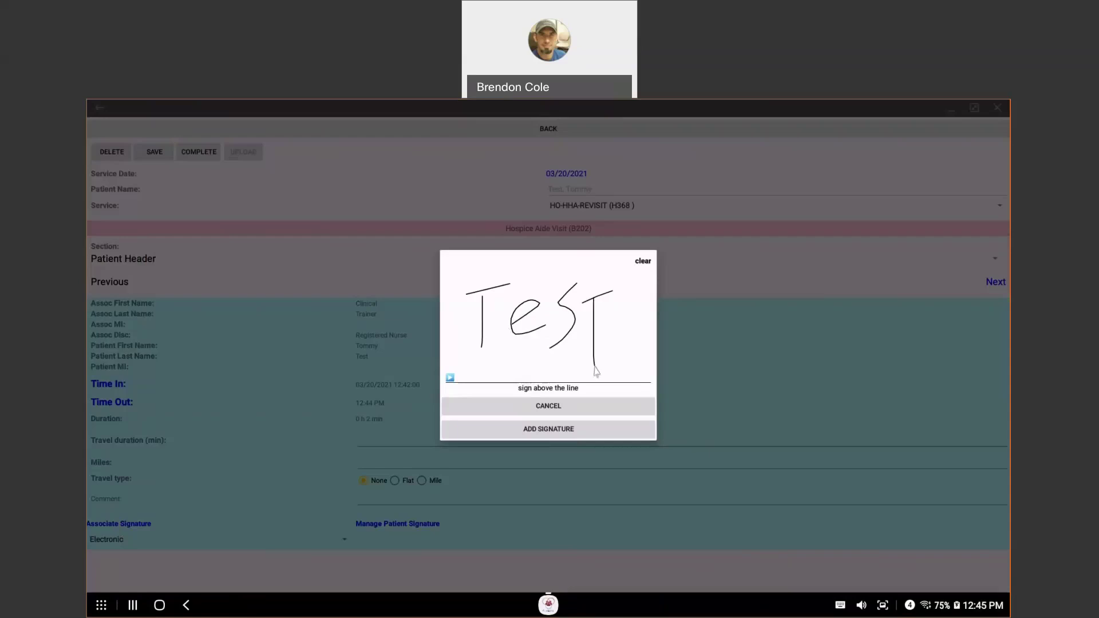
pyautogui.click(528, 433)
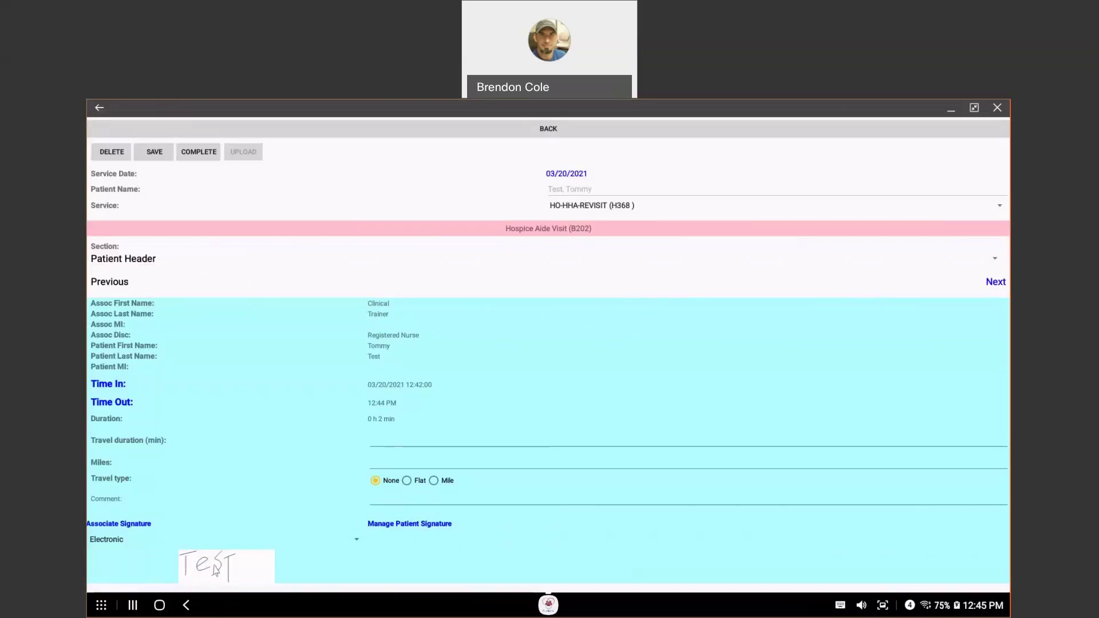
# Step: Under Manage Patient Signature, choose Electronic and draw and attach a 'Test' patient signature
pyautogui.click(114, 545)
pyautogui.click(414, 526)
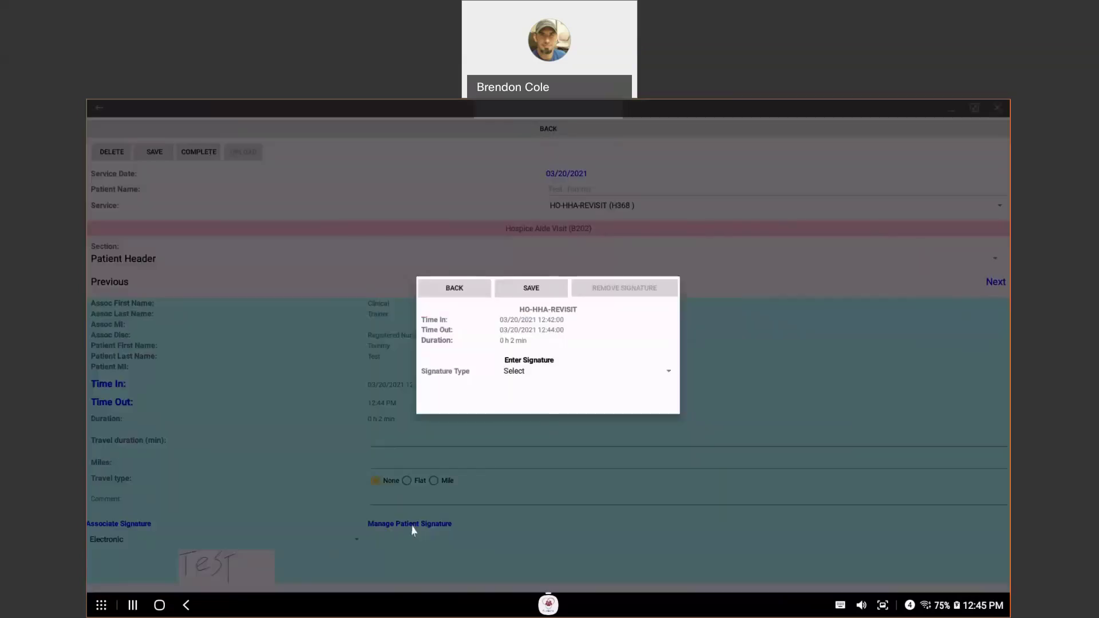
pyautogui.click(518, 373)
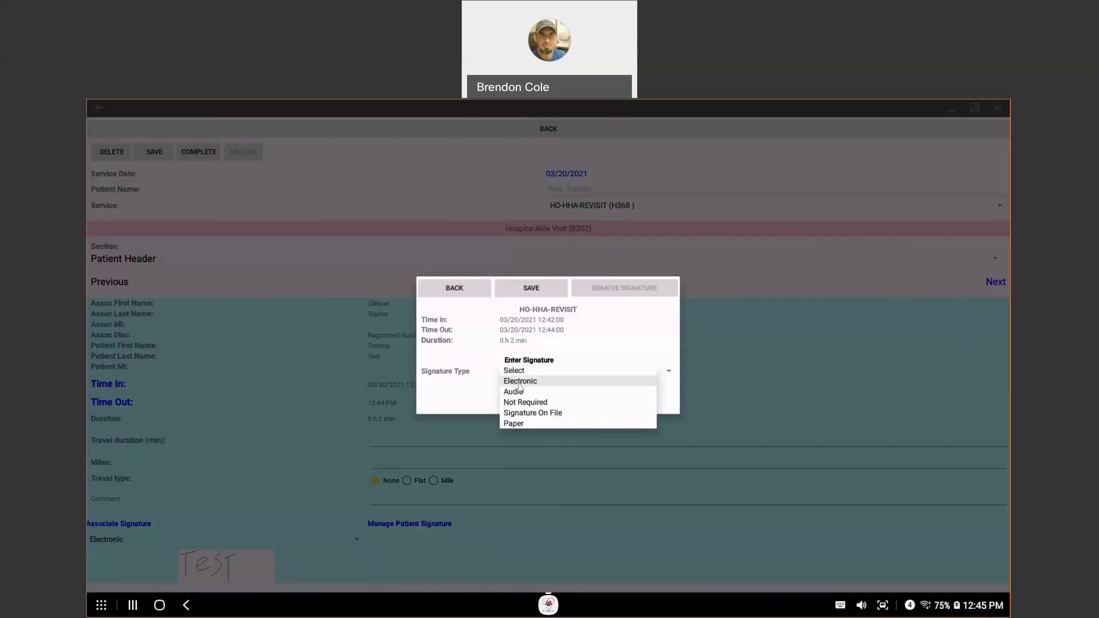
pyautogui.click(520, 382)
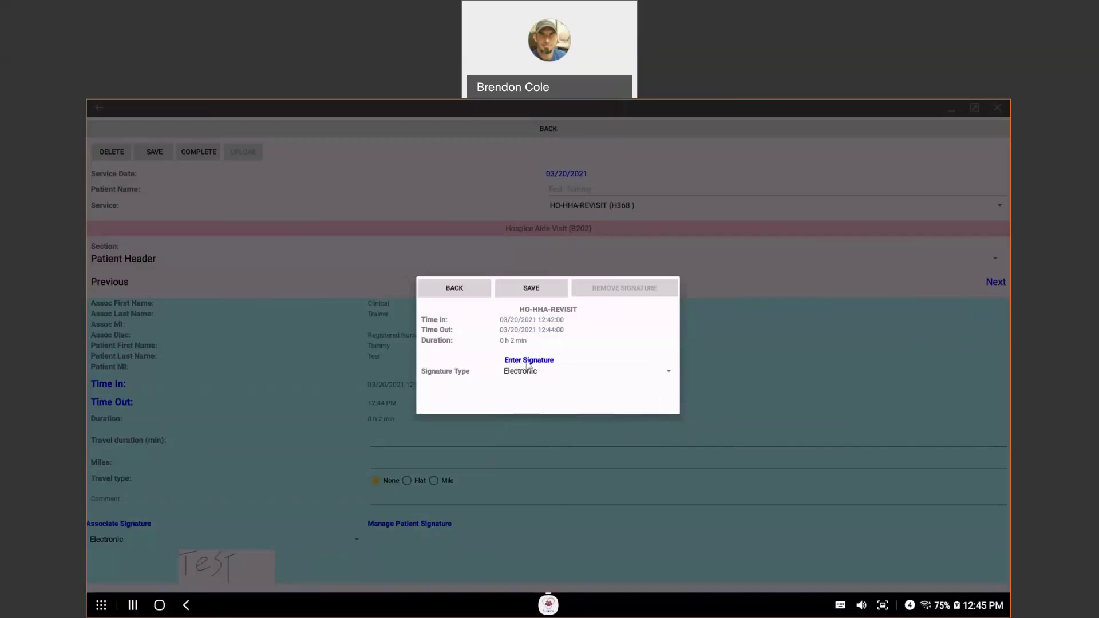
pyautogui.click(527, 360)
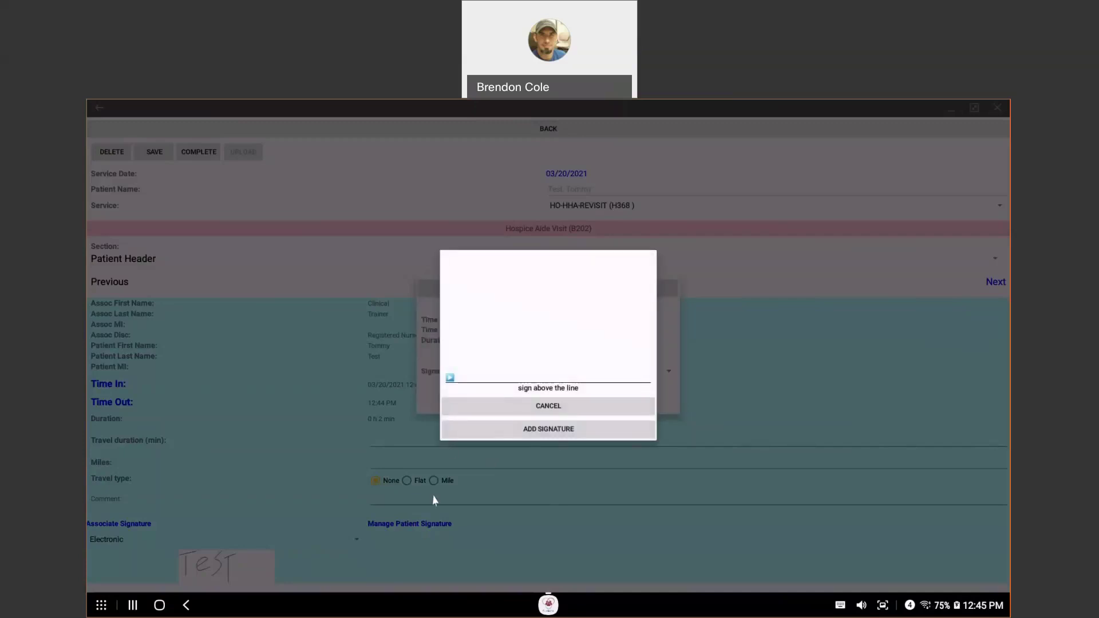
pyautogui.moveTo(476, 348); pyautogui.dragTo(479, 308)
pyautogui.moveTo(465, 295)
pyautogui.mouseDown()
pyautogui.moveTo(505, 279)
pyautogui.moveTo(549, 312)
pyautogui.mouseUp()
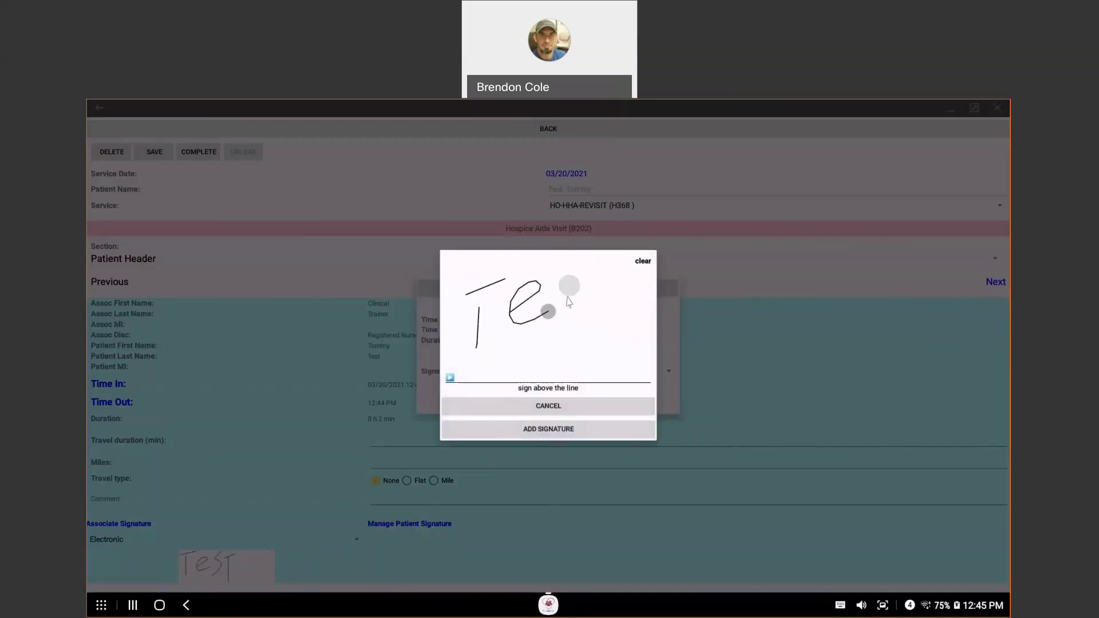
pyautogui.moveTo(579, 272); pyautogui.dragTo(565, 340)
pyautogui.moveTo(592, 295)
pyautogui.mouseDown()
pyautogui.moveTo(627, 280)
pyautogui.moveTo(612, 328)
pyautogui.mouseUp()
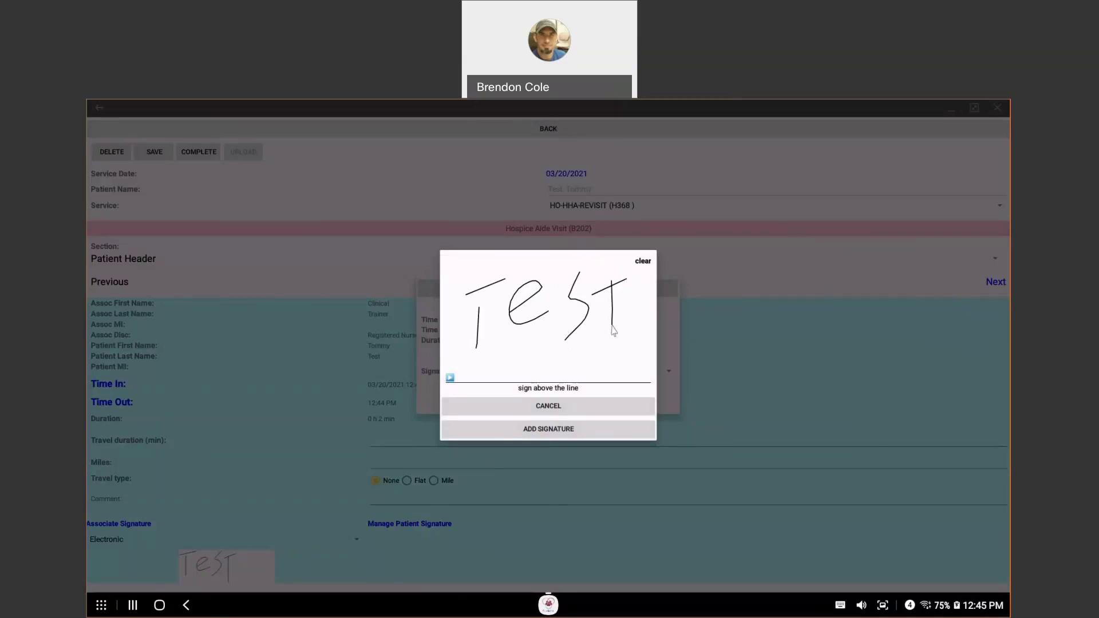
pyautogui.click(548, 436)
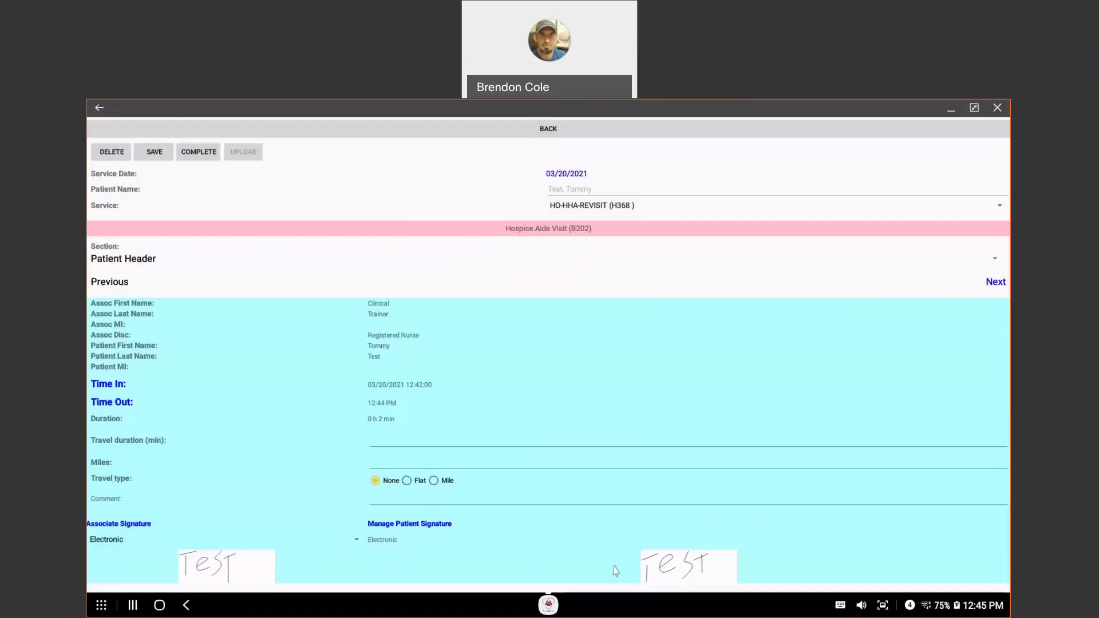
# Step: Complete the Hospice Aide Visit note, confirming YES in the Complete Note Warning
pyautogui.click(207, 157)
pyautogui.click(207, 157)
pyautogui.moveTo(604, 109)
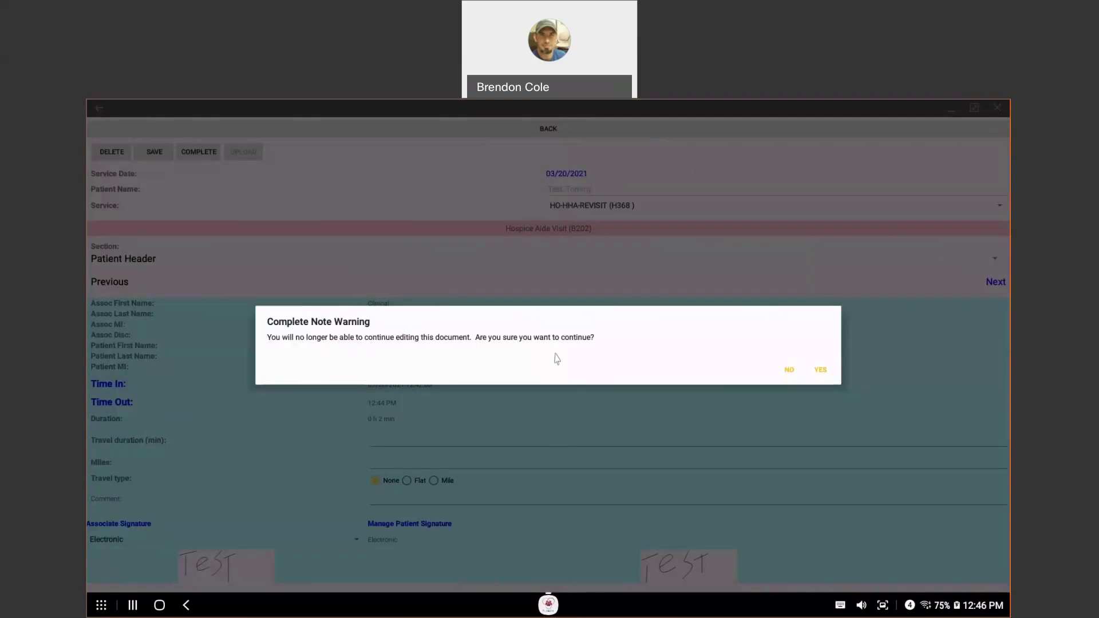
pyautogui.click(820, 371)
pyautogui.click(821, 372)
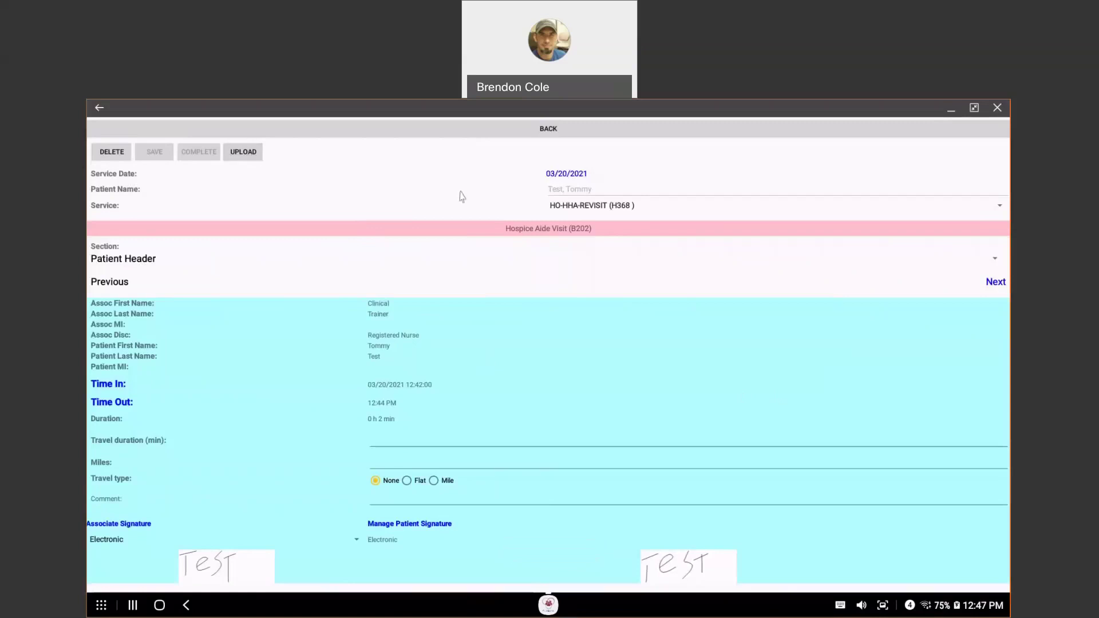
# Step: Leave the completed note and return to the Care Visit Notes home menu
pyautogui.click(548, 131)
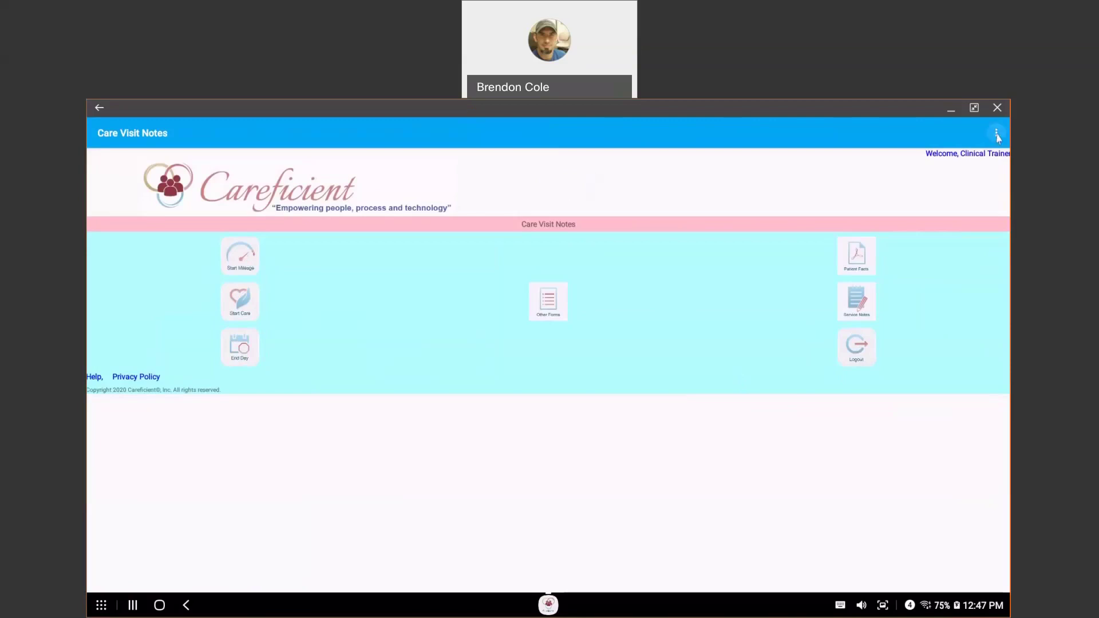
# Step: Show the overflow menu with Upload Data, Log Off, Remove Data and My Device Info
pyautogui.click(997, 135)
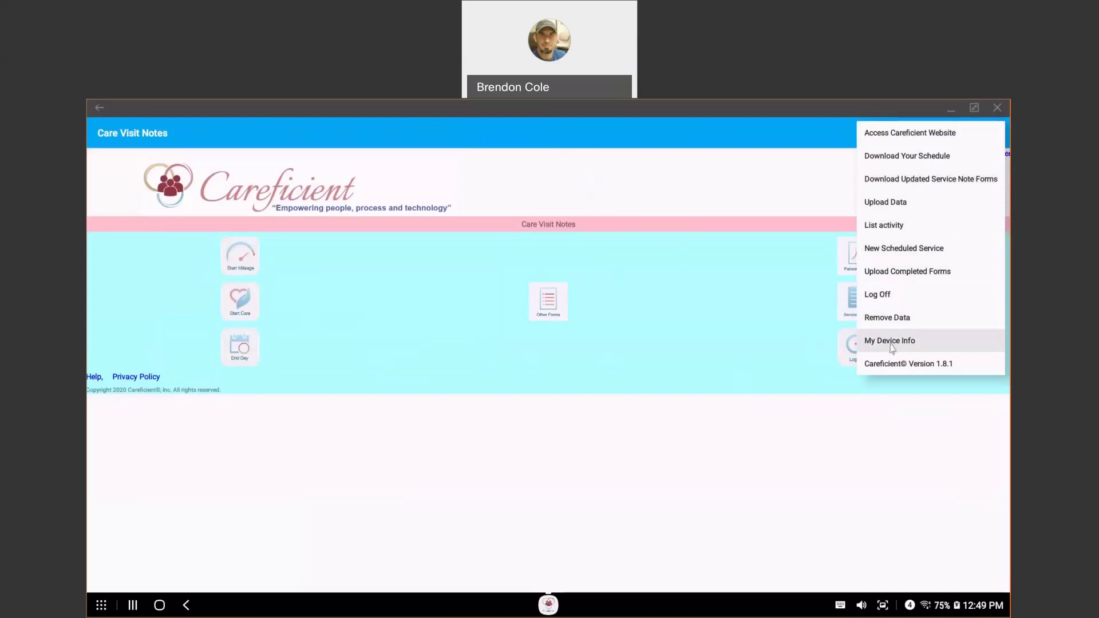
# Step: View My Device Info, dismiss it with OK, and reopen the overflow menu
pyautogui.click(893, 344)
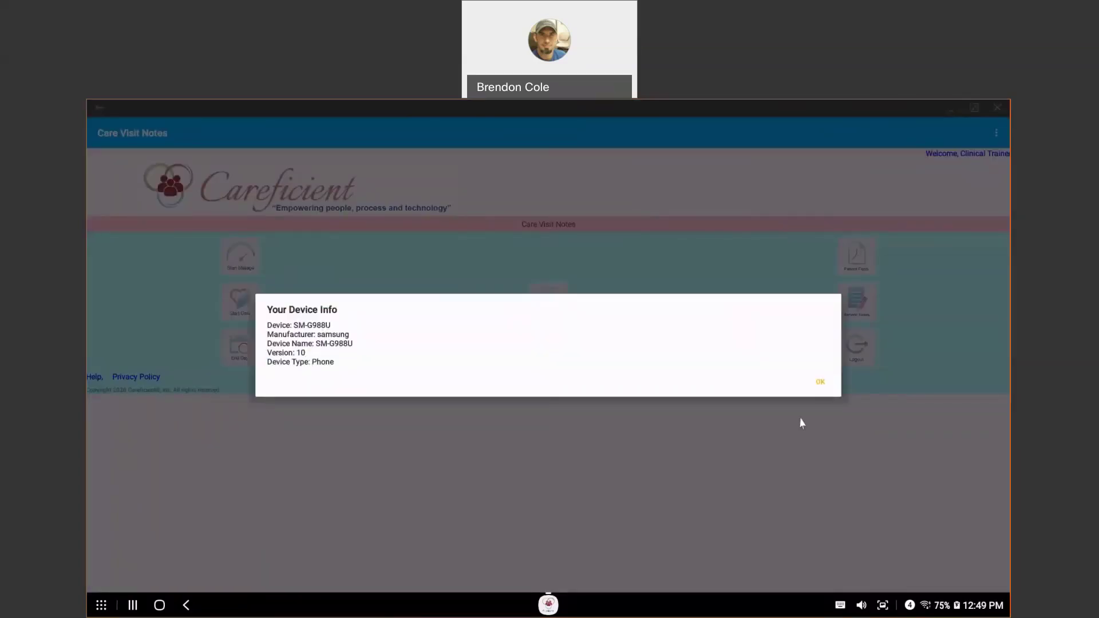
pyautogui.click(821, 383)
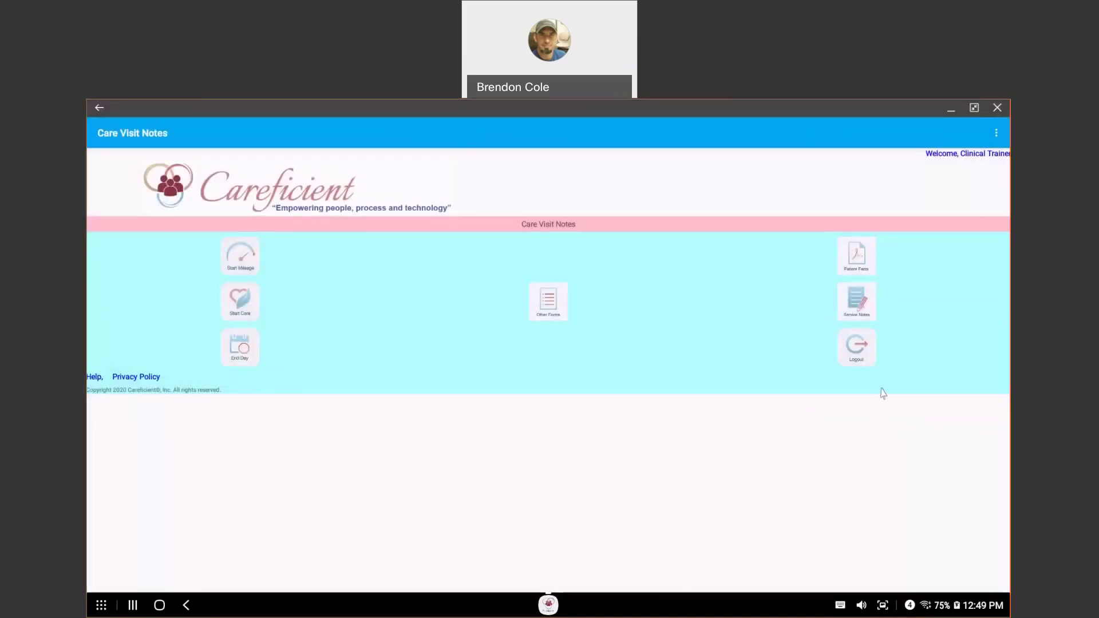
pyautogui.click(996, 132)
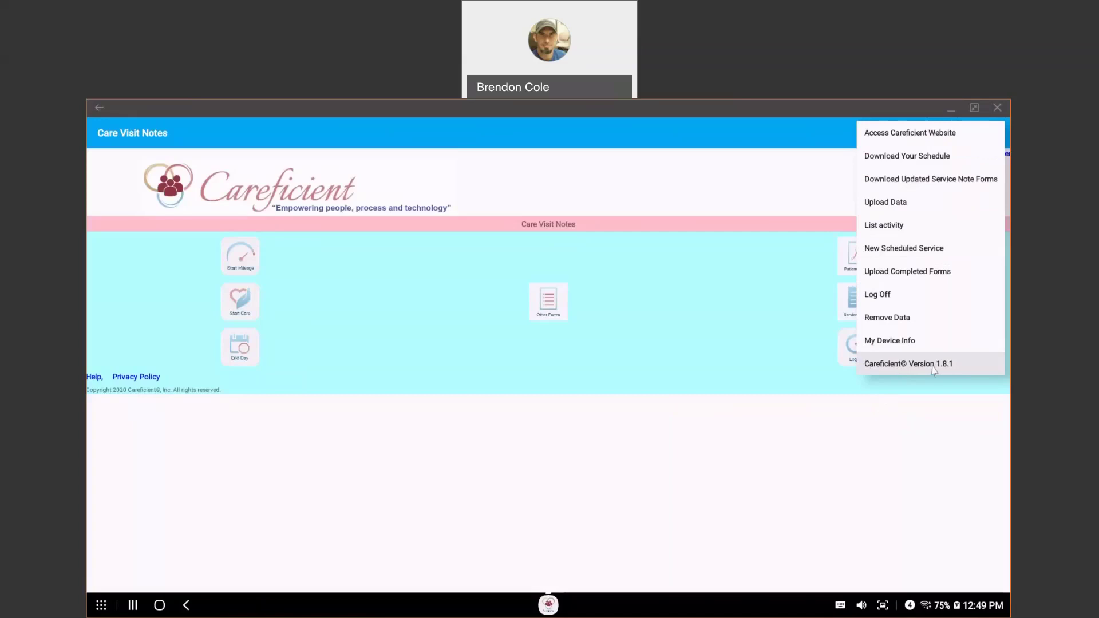
# Step: End the day and batch-upload the completed Hospice Aide Visit (B202) note
pyautogui.click(691, 317)
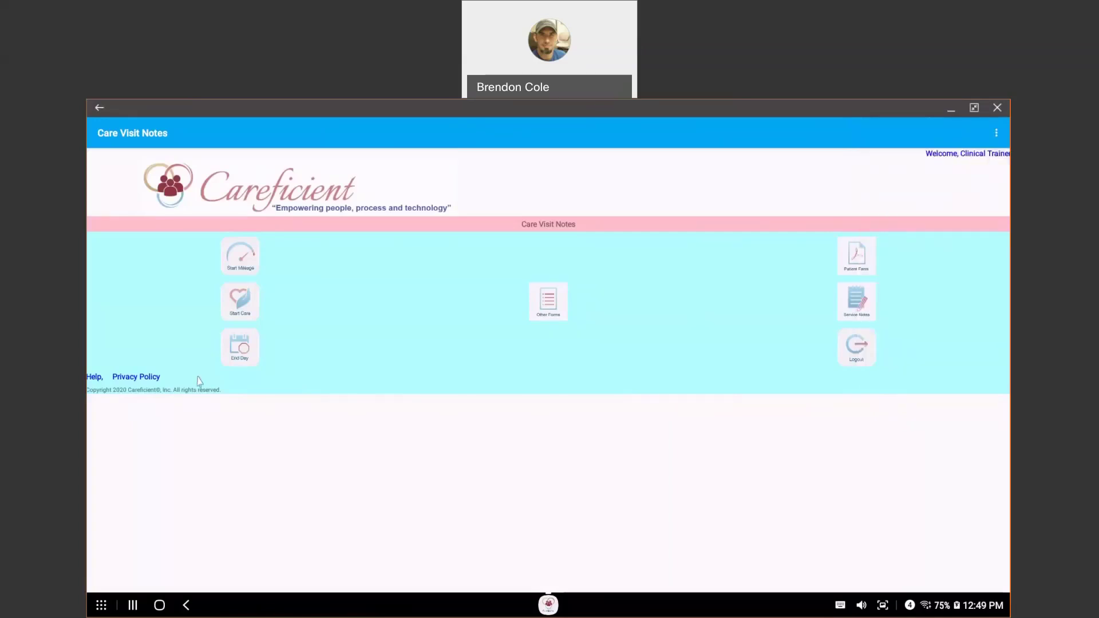
pyautogui.click(241, 350)
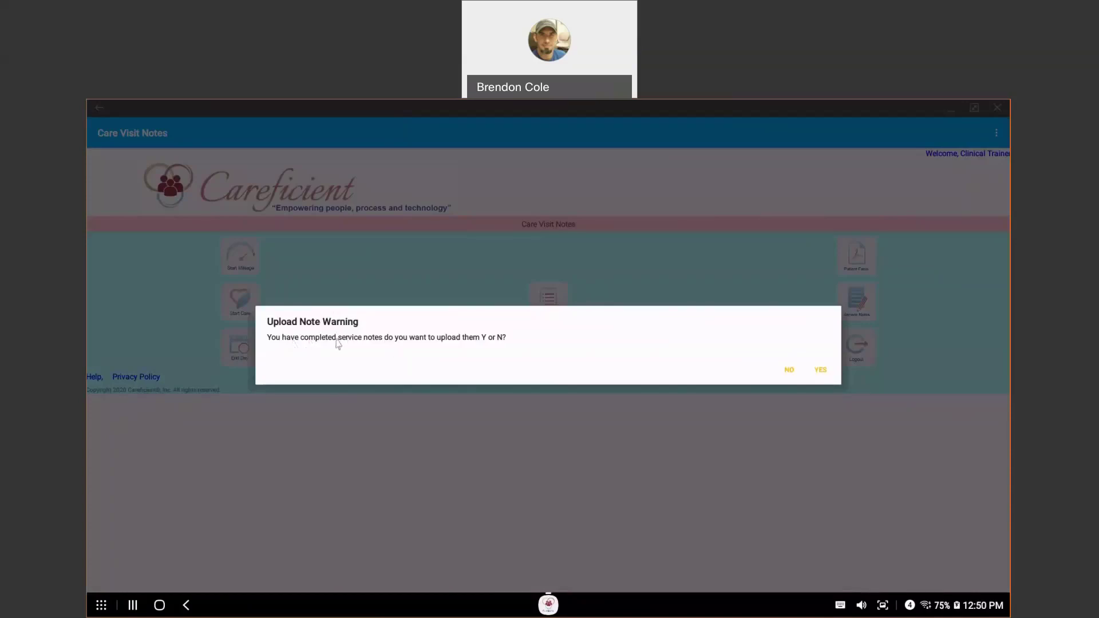
pyautogui.click(818, 371)
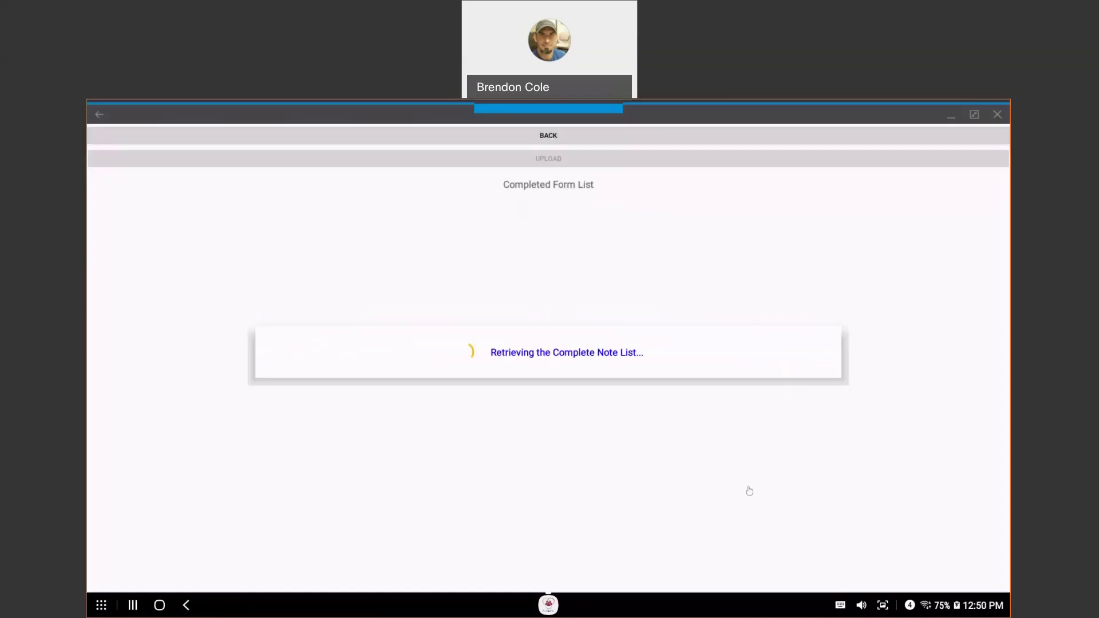
pyautogui.click(865, 203)
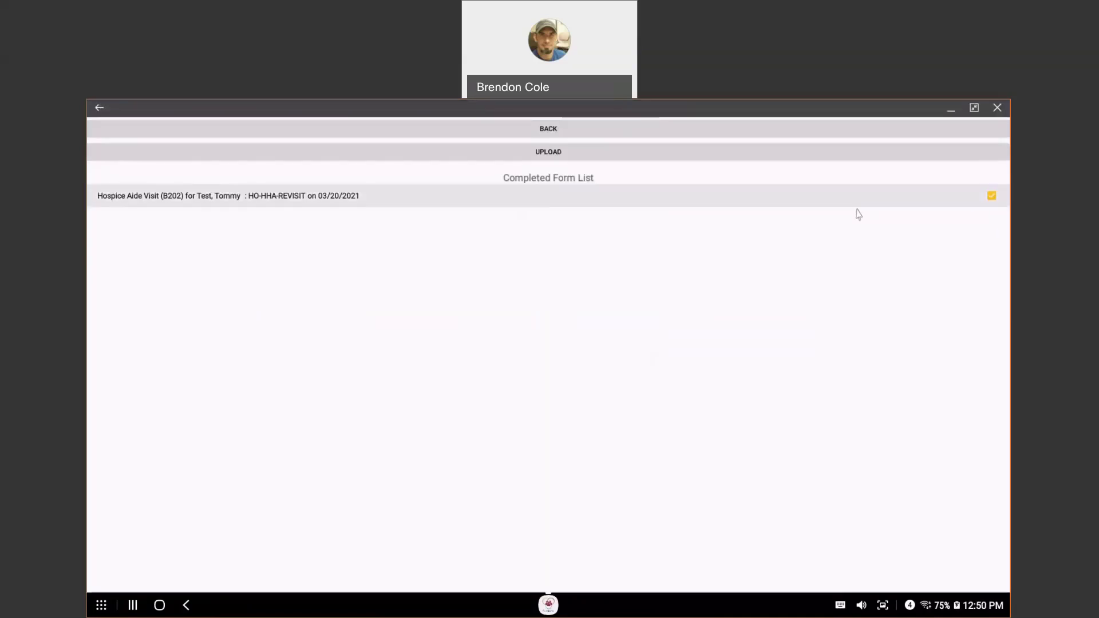
pyautogui.click(525, 159)
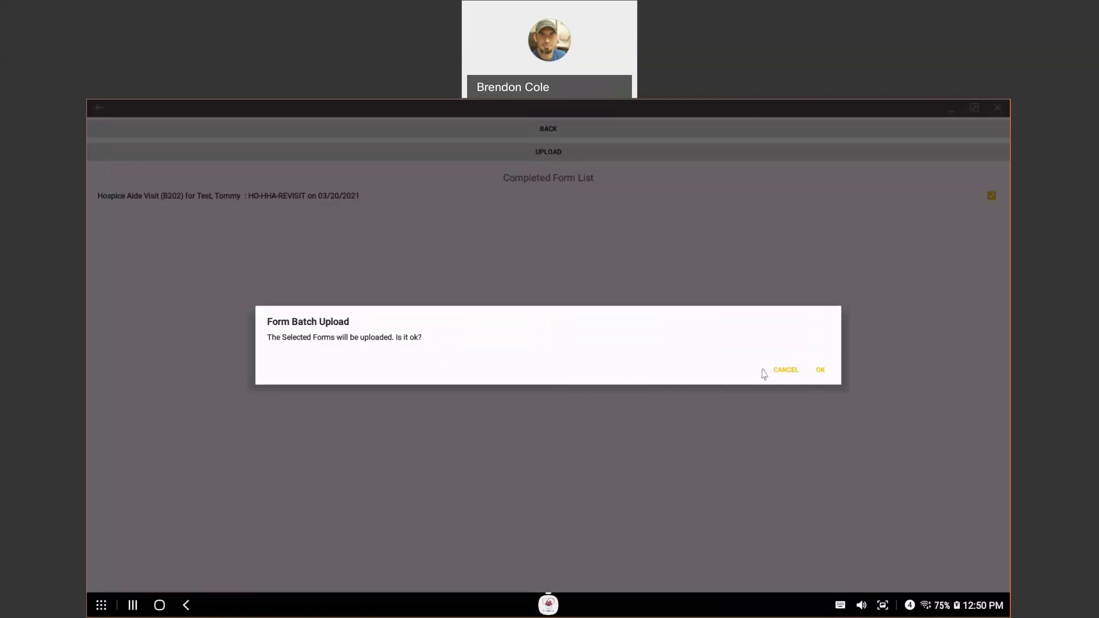
pyautogui.click(821, 371)
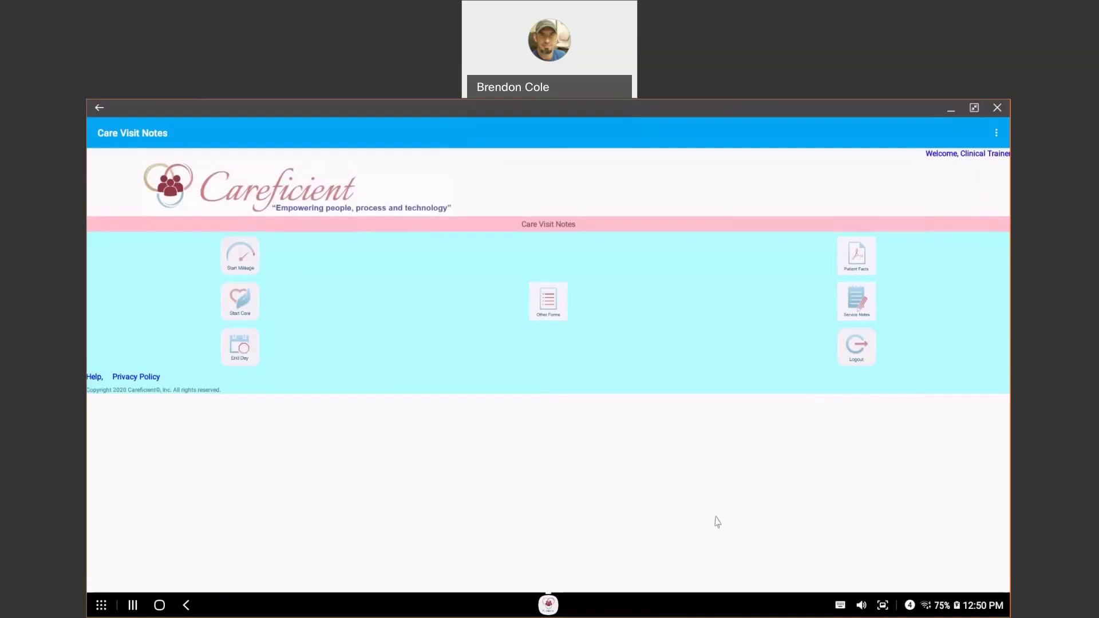
# Step: Restore the Care Visit Notes window to a smaller size and switch to the Careficient AMS calendar in Chrome
pyautogui.click(974, 109)
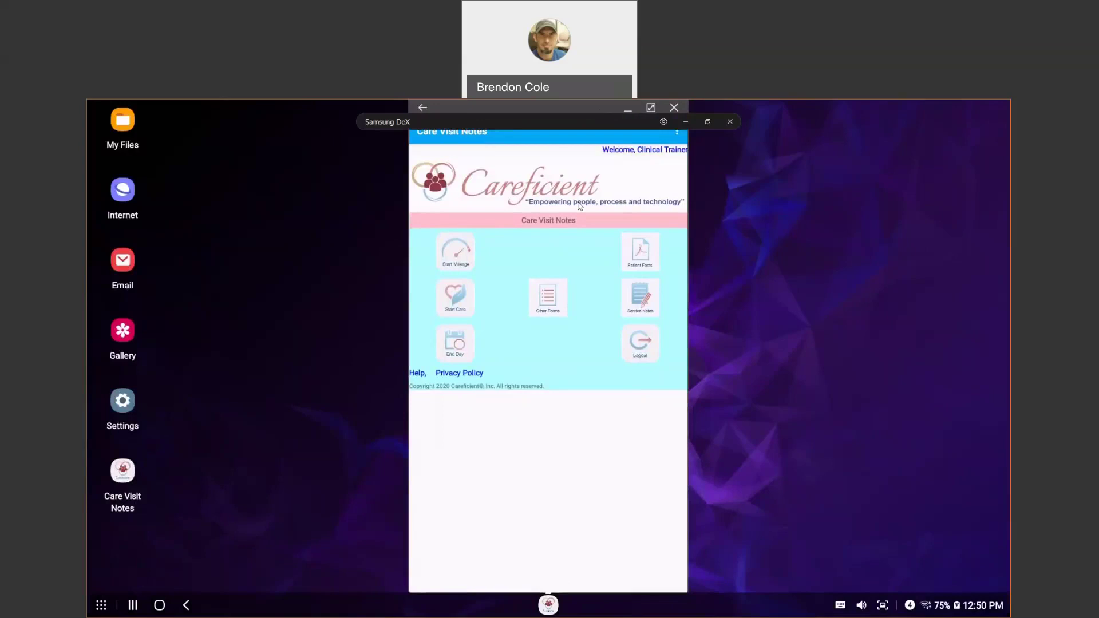
pyautogui.hotkey('alt', 'Tab')
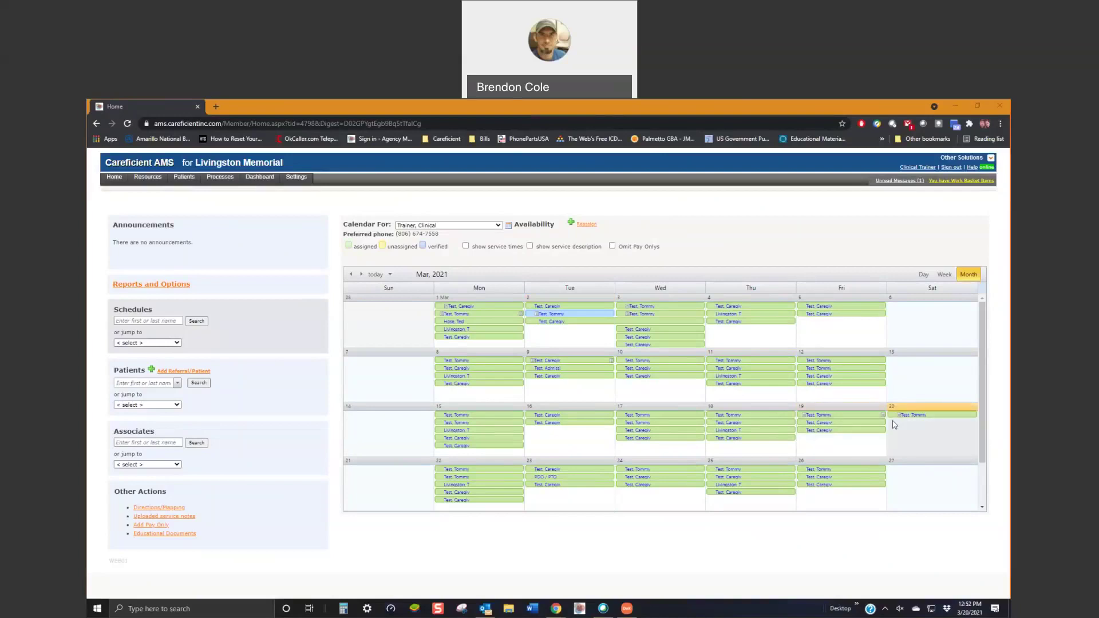
pyautogui.moveTo(902, 416)
pyautogui.moveTo(807, 419)
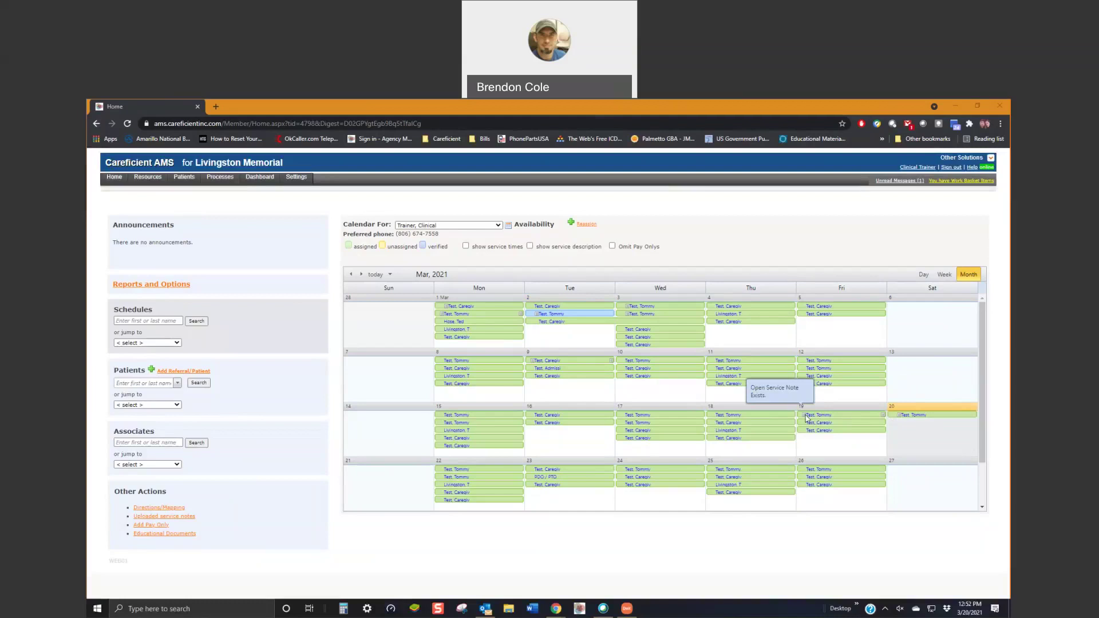
pyautogui.click(807, 418)
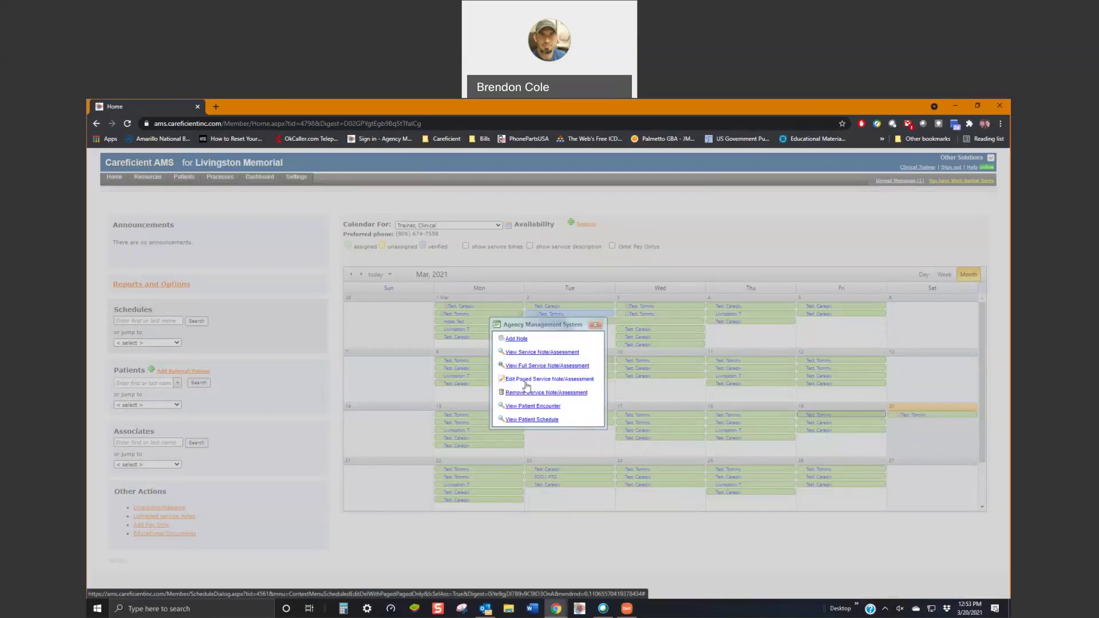
pyautogui.click(596, 325)
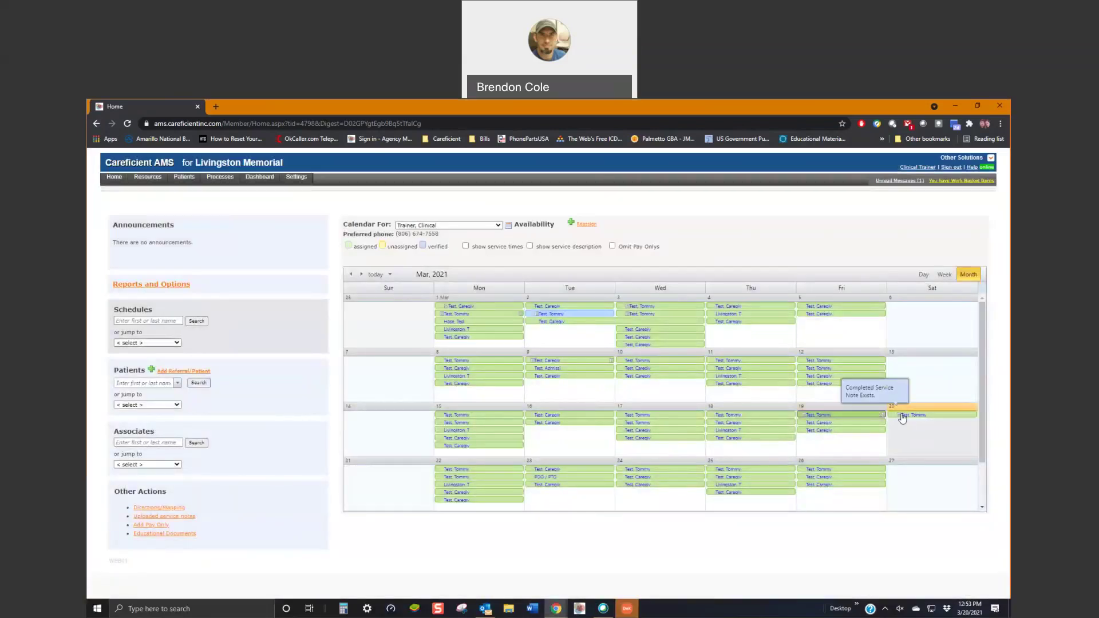
# Step: Open the 20th's visit encounter and view its EVV tab listing the 03/20/2021 Start Care and Stop Care records
pyautogui.click(901, 416)
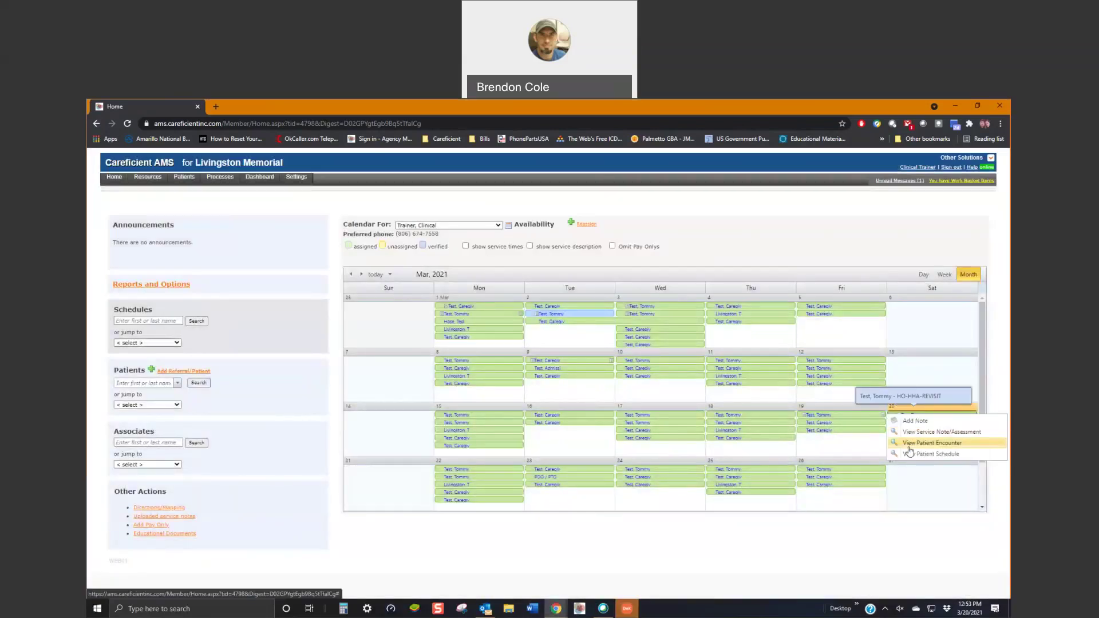
pyautogui.click(916, 444)
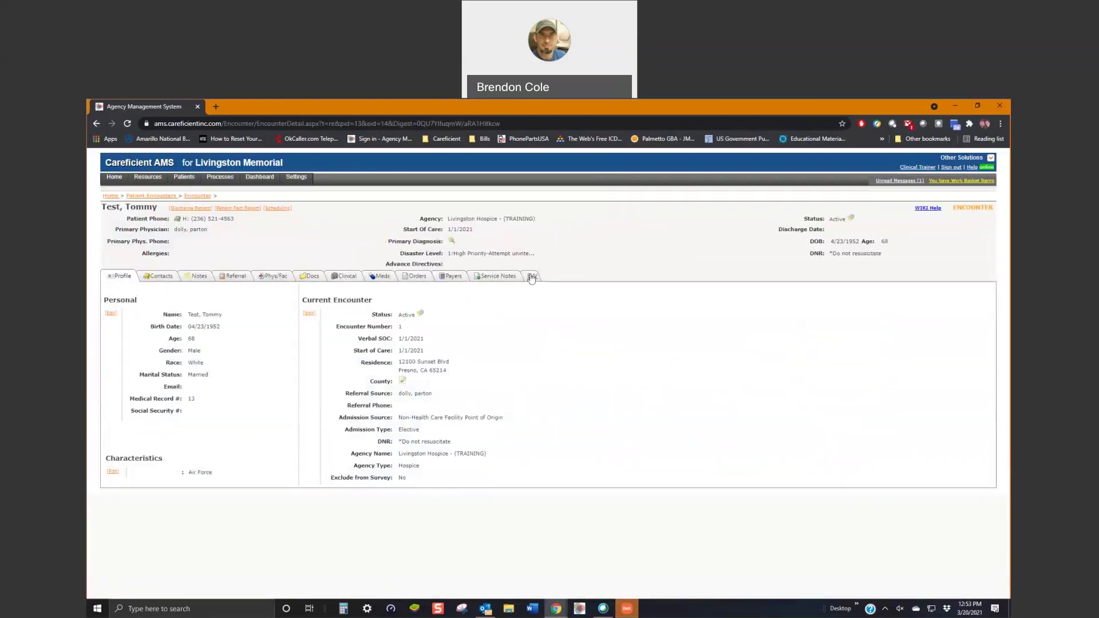
pyautogui.click(532, 276)
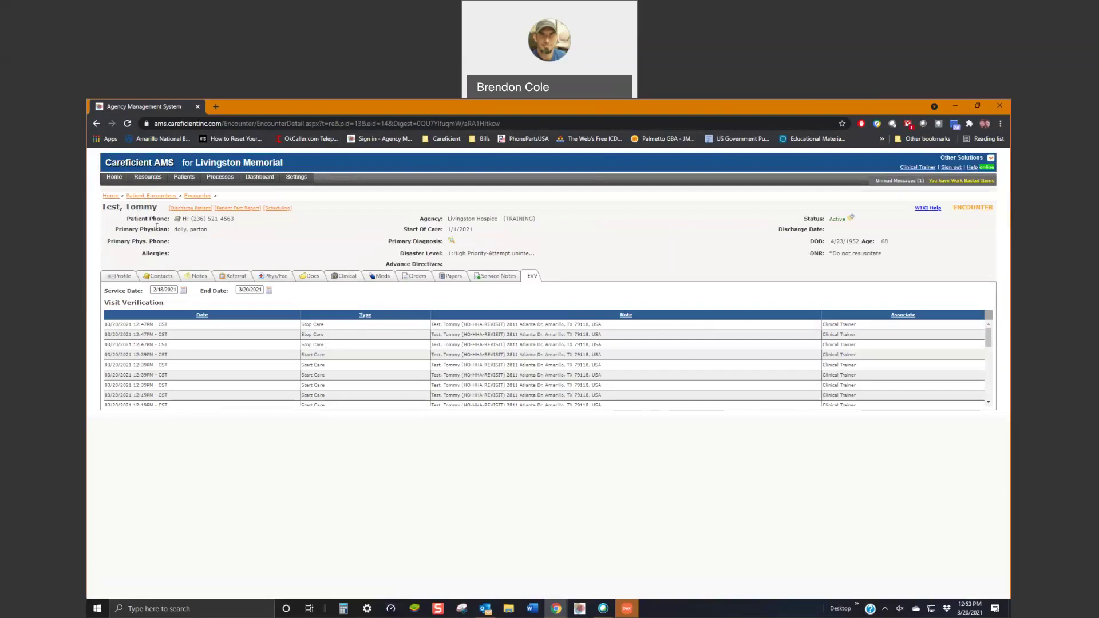
pyautogui.moveTo(148, 177)
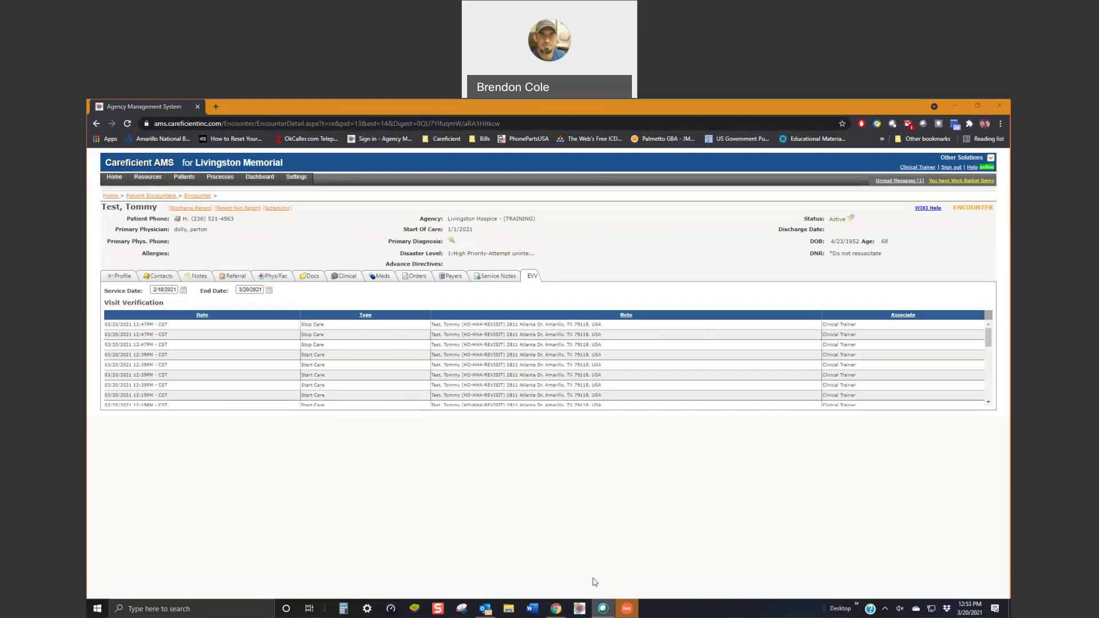
# Step: Bring the Samsung DeX window back to show the Care Visit Notes home menu
pyautogui.click(627, 608)
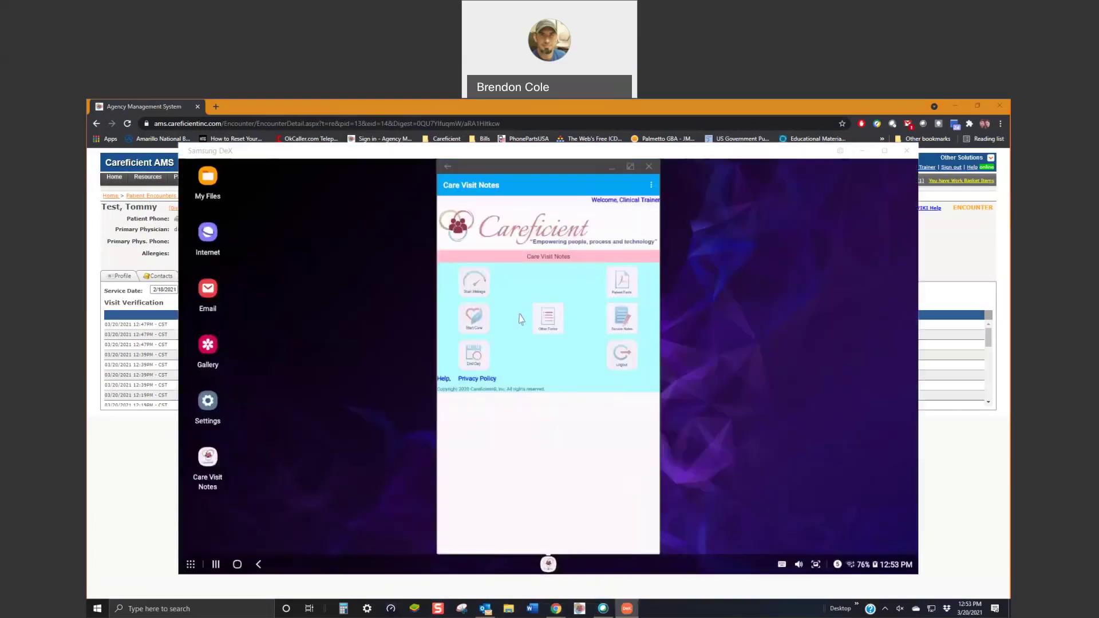